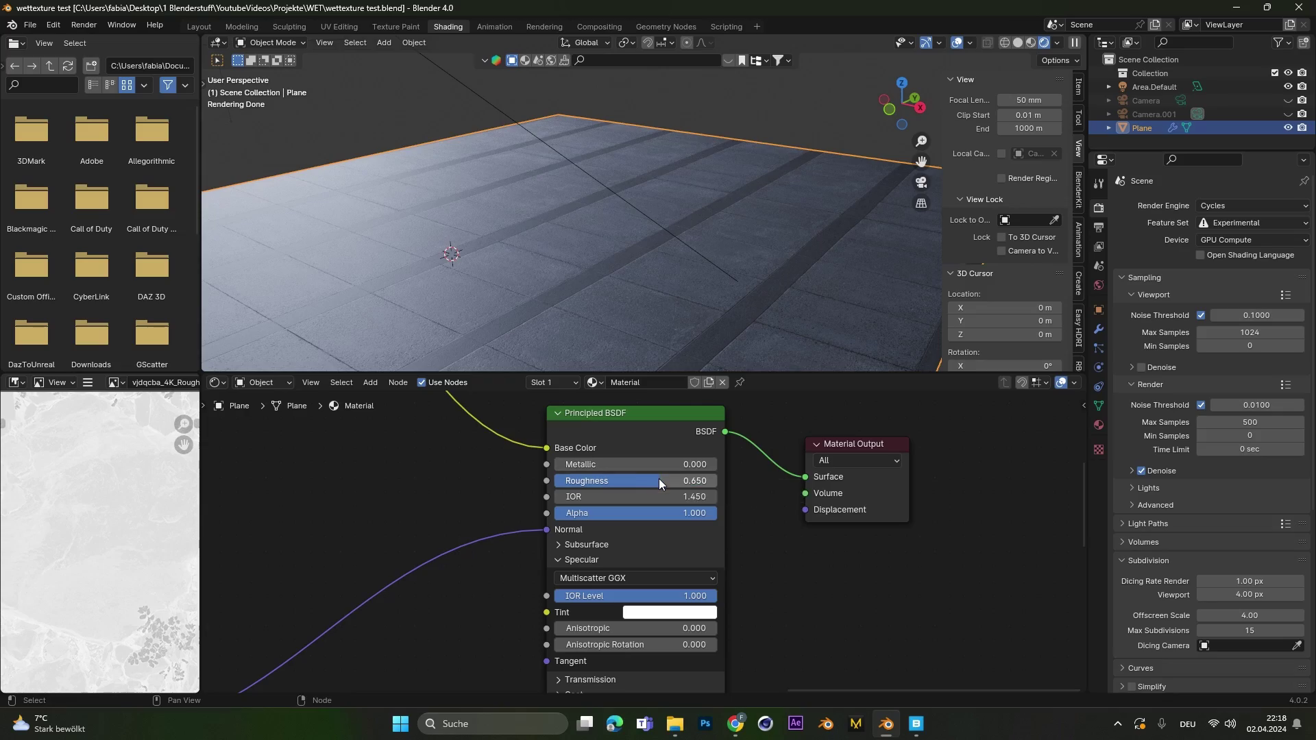
Step: Set the Principled BSDF's Roughness to 0.000 and inspect the plane's reflections from a low angle
left_click_drag(660, 479, 555, 479)
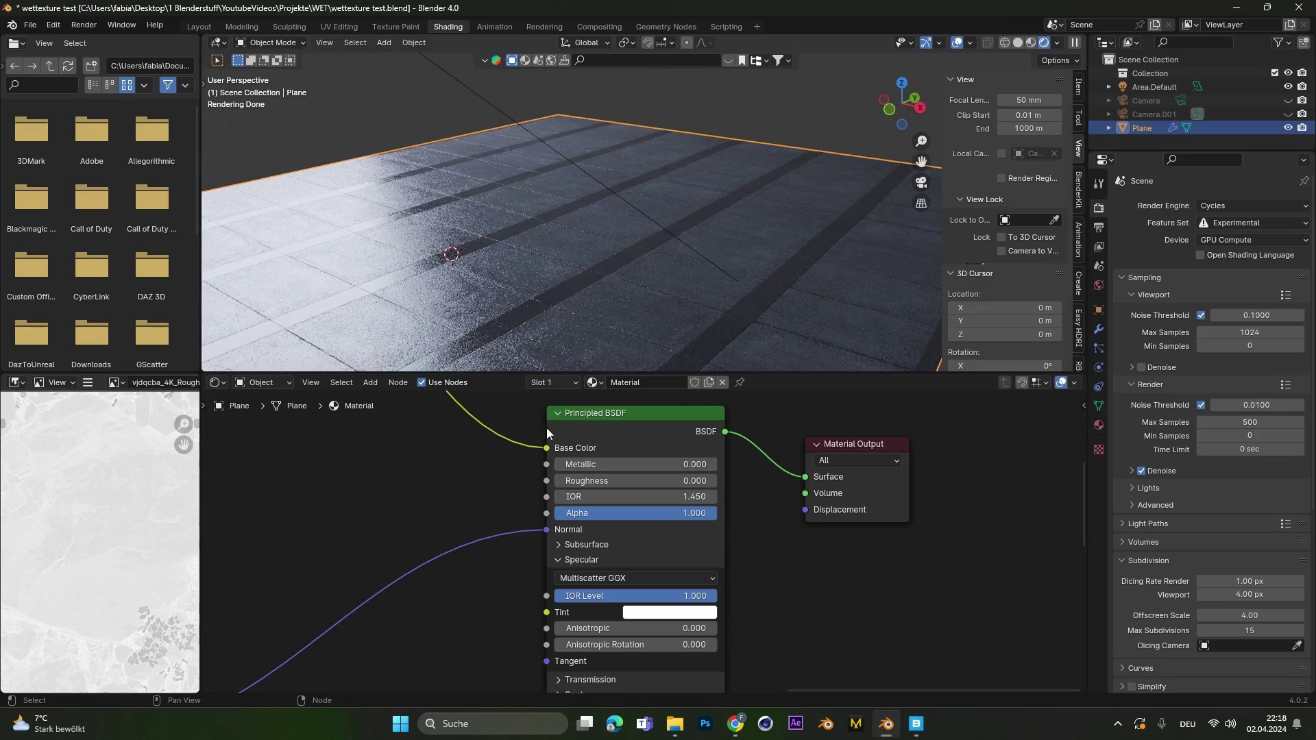
mouse_move(637, 261)
middle_mouse_down()
mouse_move(630, 245)
mouse_move(561, 237)
mouse_move(627, 244)
middle_mouse_up()
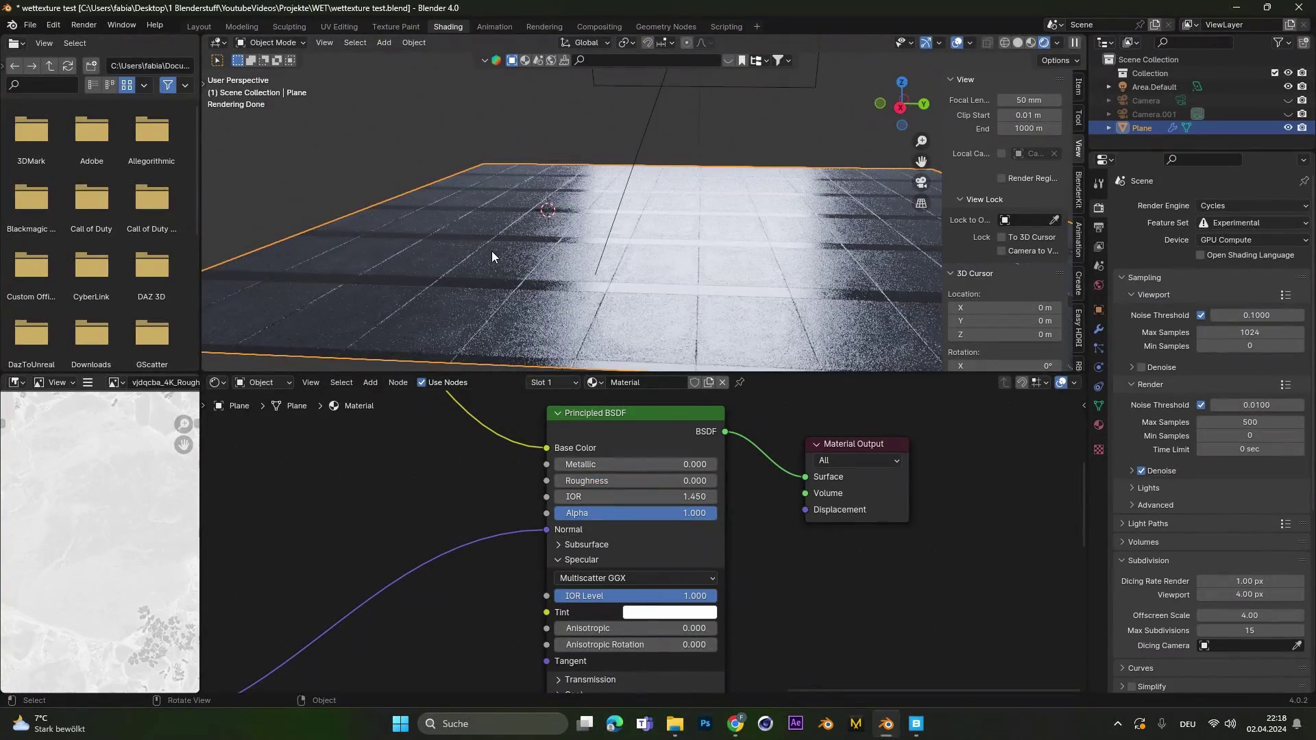
middle_click_drag(492, 259, 616, 288)
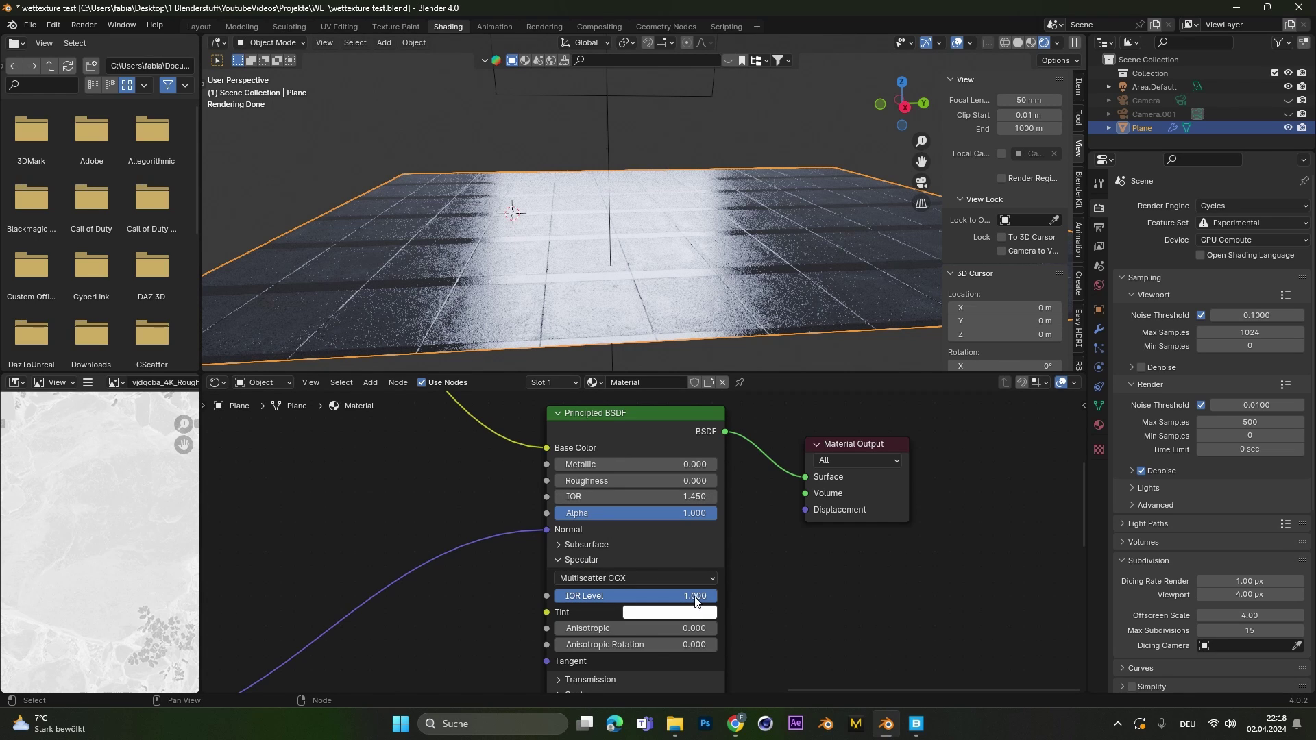
Step: Test the Principled BSDF's specular IOR Level at 0.000 and restore it to 1.000
left_click_drag(696, 601, 555, 596)
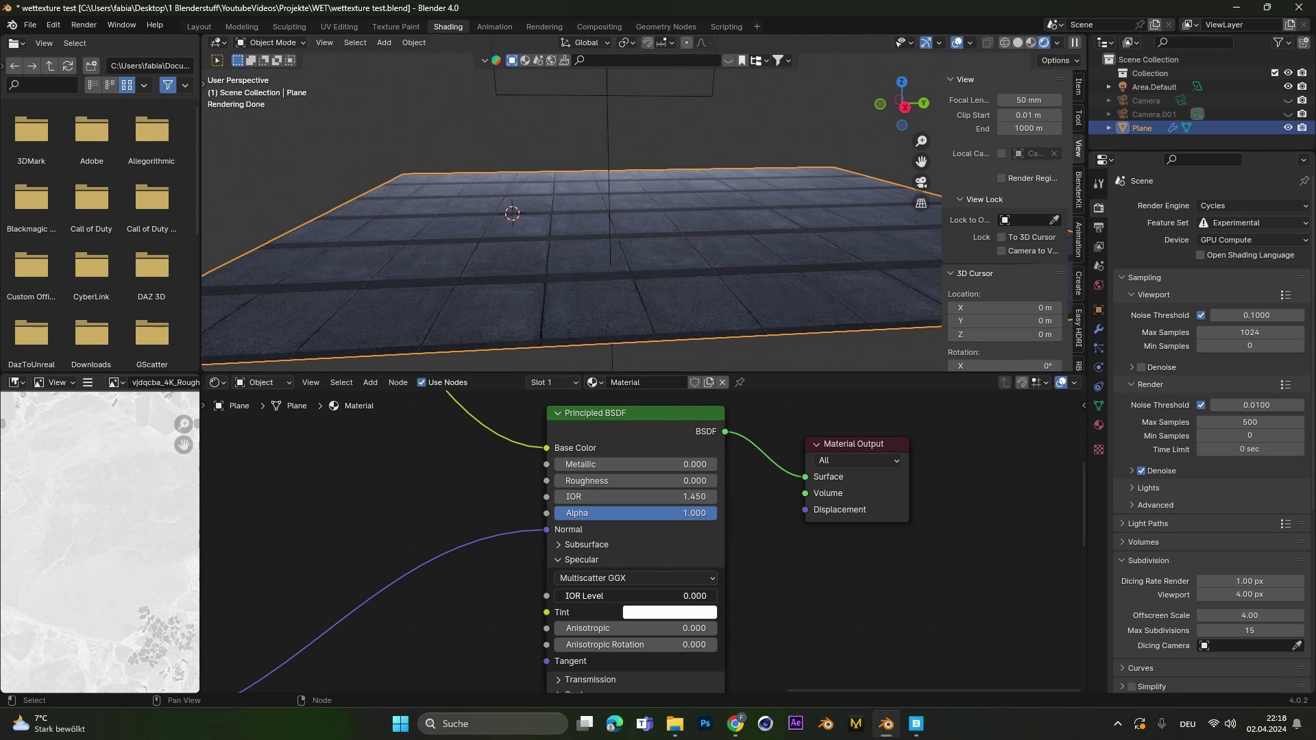
left_click_drag(557, 597, 717, 597)
middle_click_drag(645, 258, 593, 261)
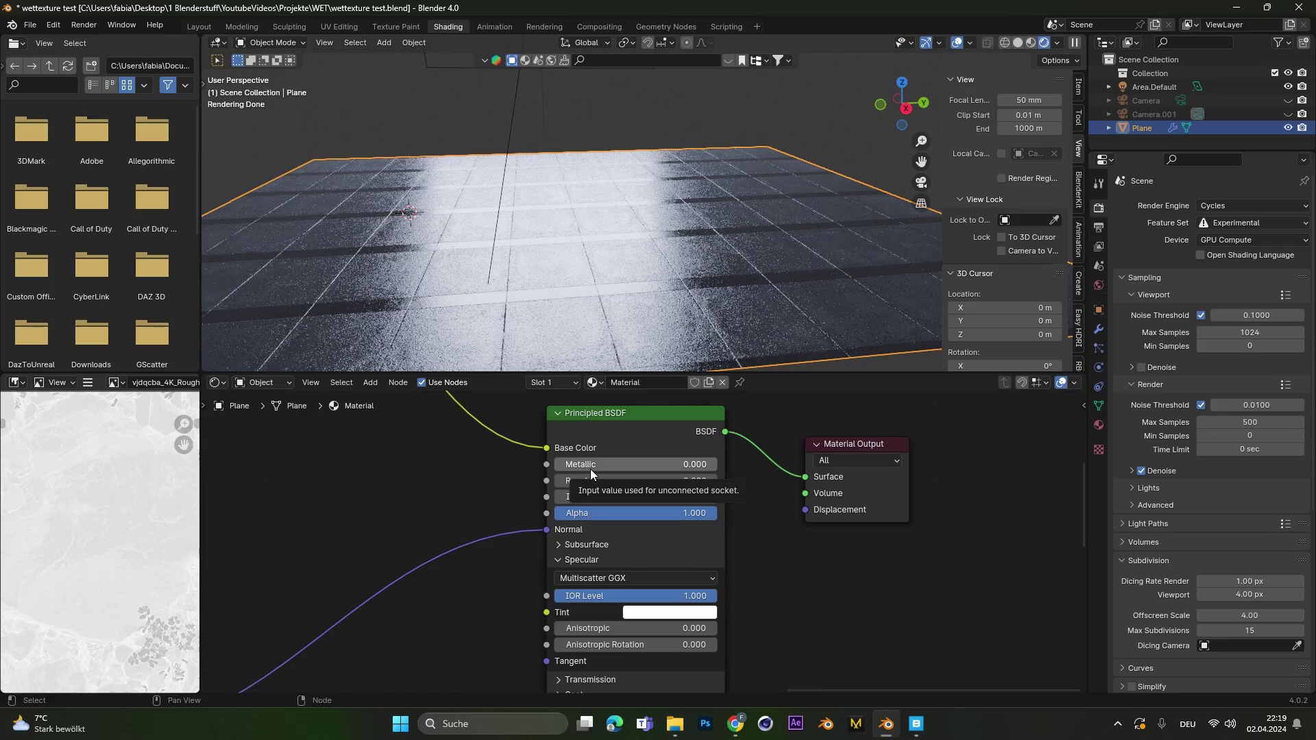
Step: Test the Principled BSDF's Metallic at 0.750 and 1.000, inspect the plane's reflections, and lower the value again
left_click_drag(590, 469, 710, 469)
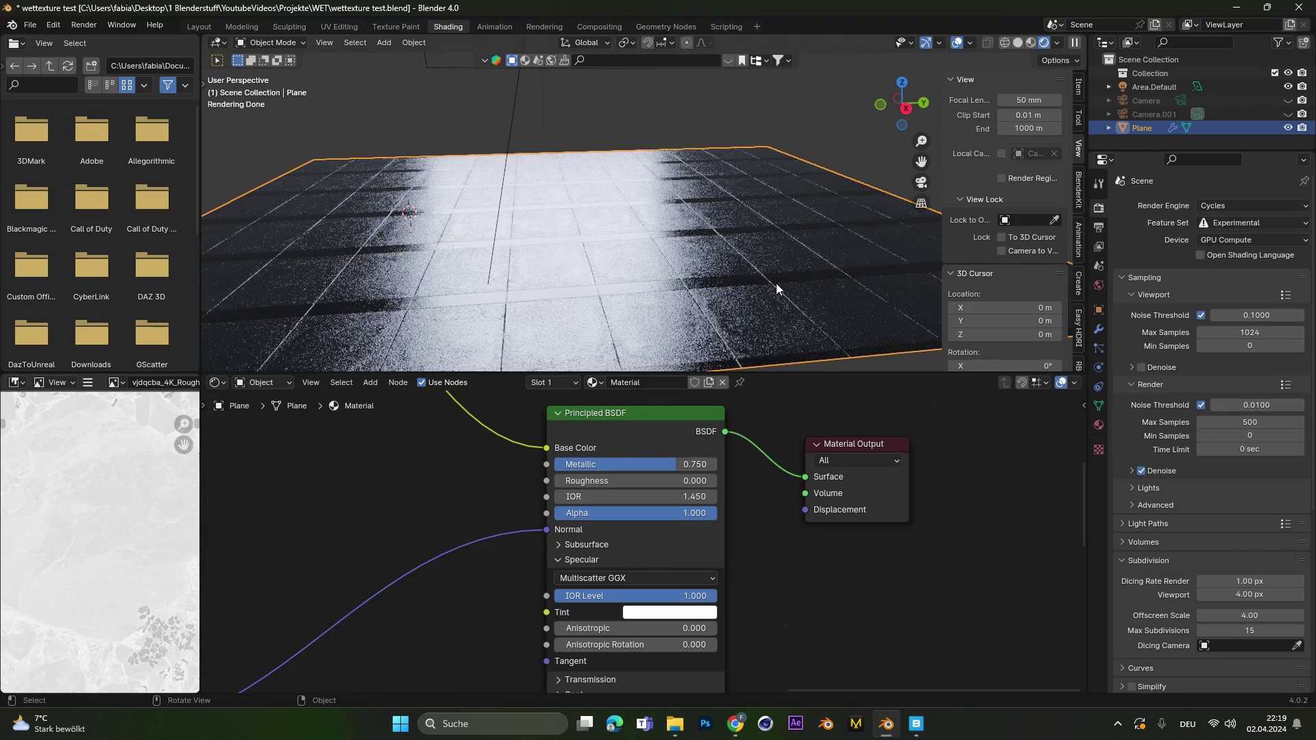
middle_click_drag(776, 282, 643, 262)
left_click_drag(681, 464, 717, 464)
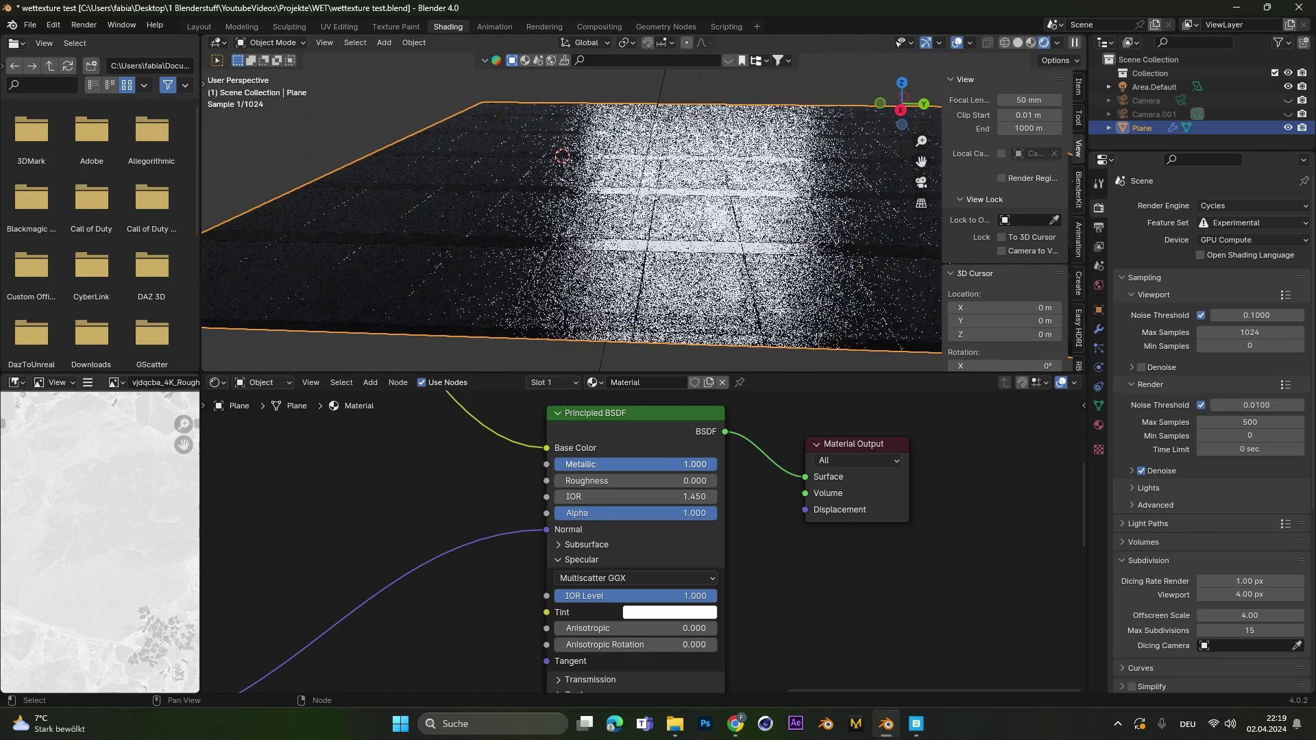
middle_click_drag(595, 236, 616, 269)
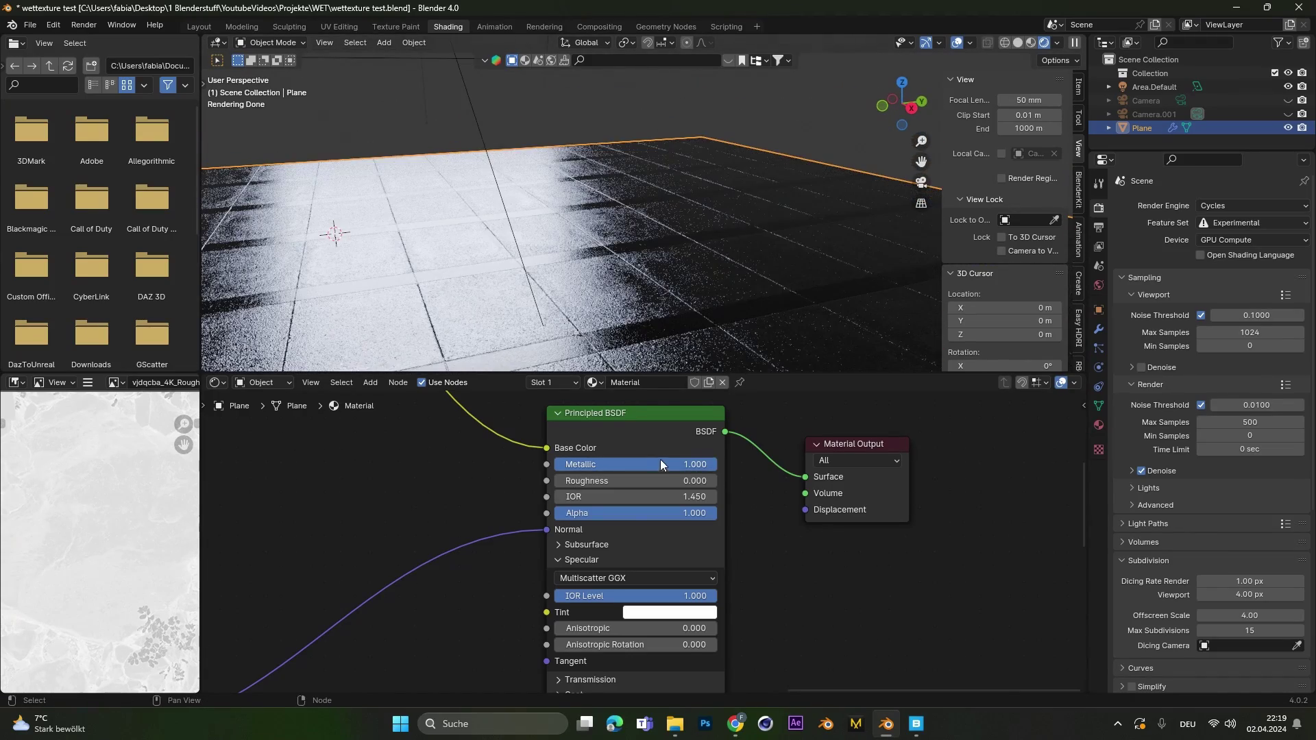
left_click_drag(660, 464, 616, 464)
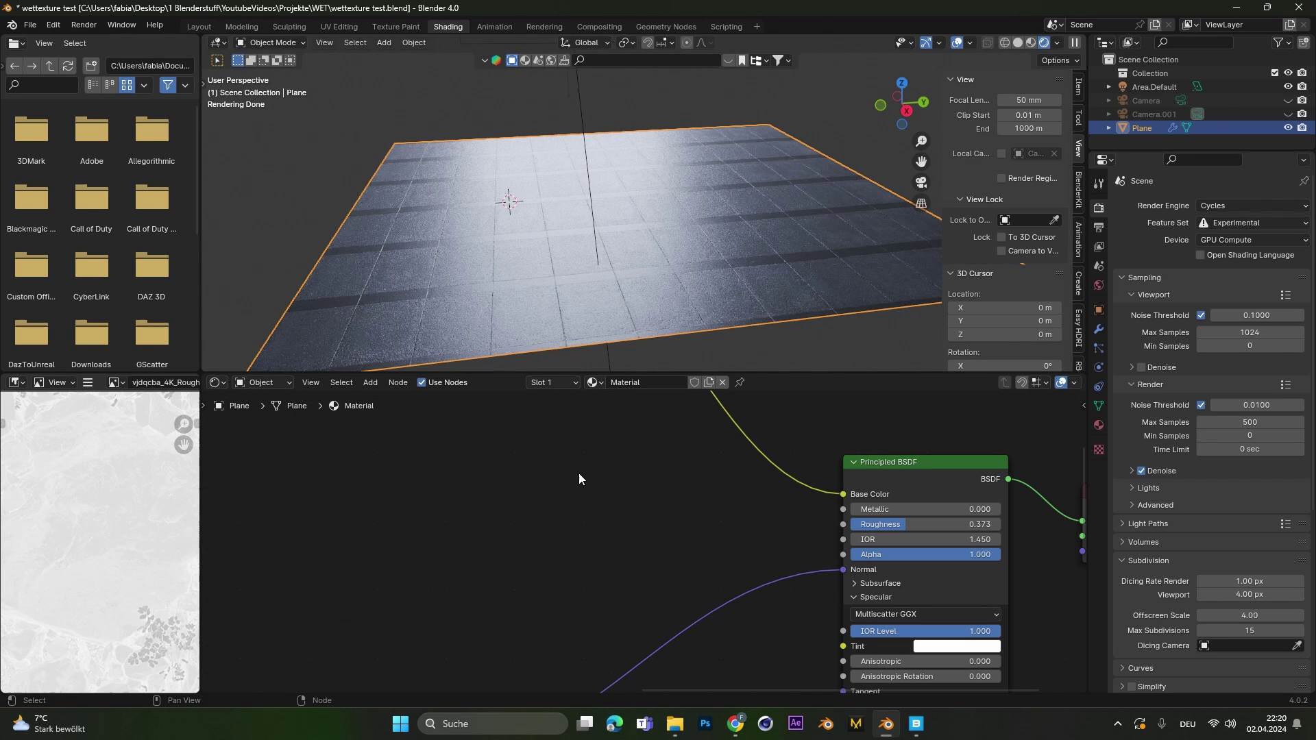
Step: Add a Musgrave Texture node beside the Principled BSDF and preview its pattern on the plane
key("shift+a")
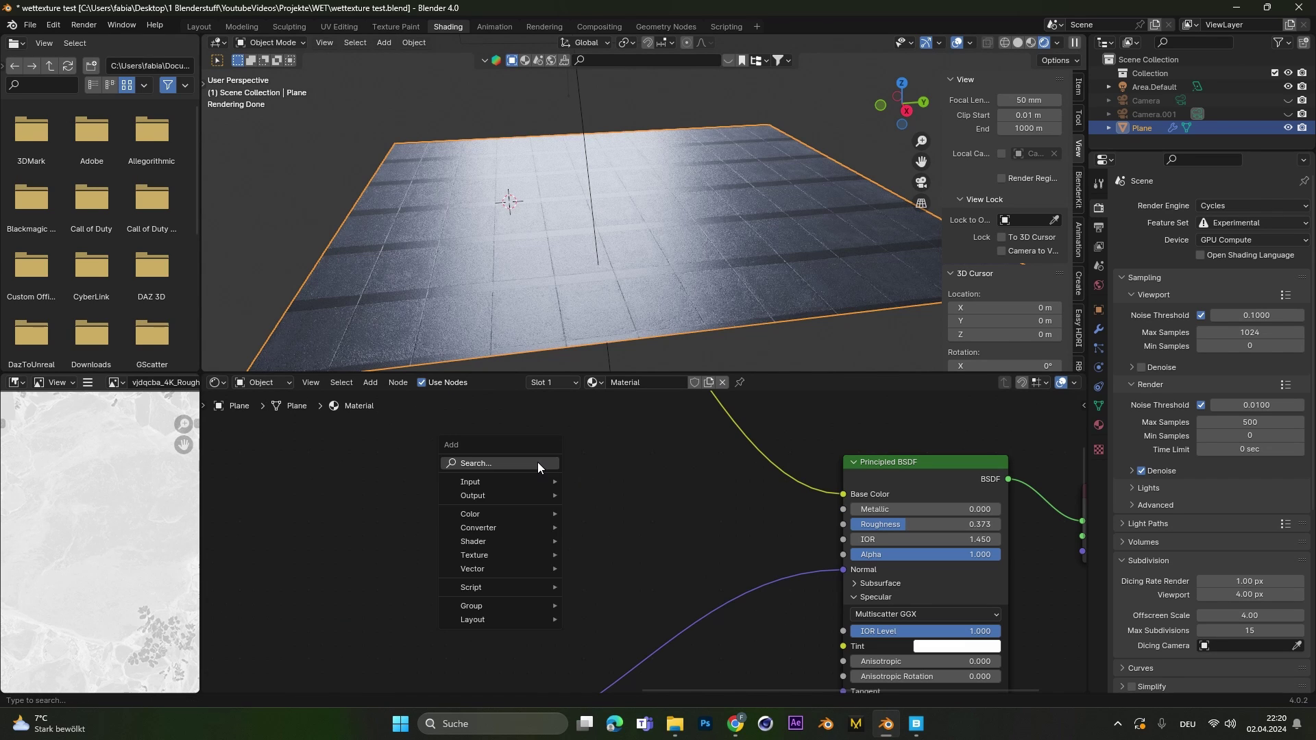
type("mus")
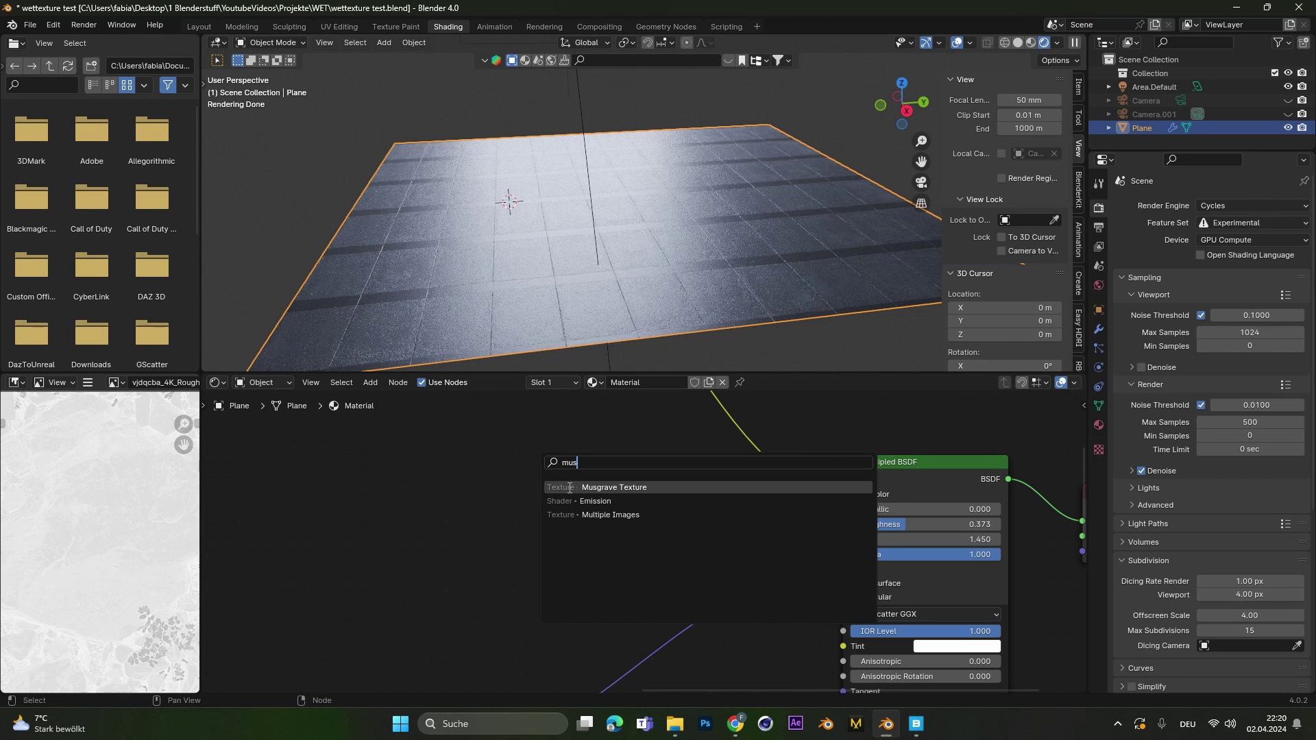
key("Return")
left_click(425, 468)
left_click(509, 484, "ctrl+shift")
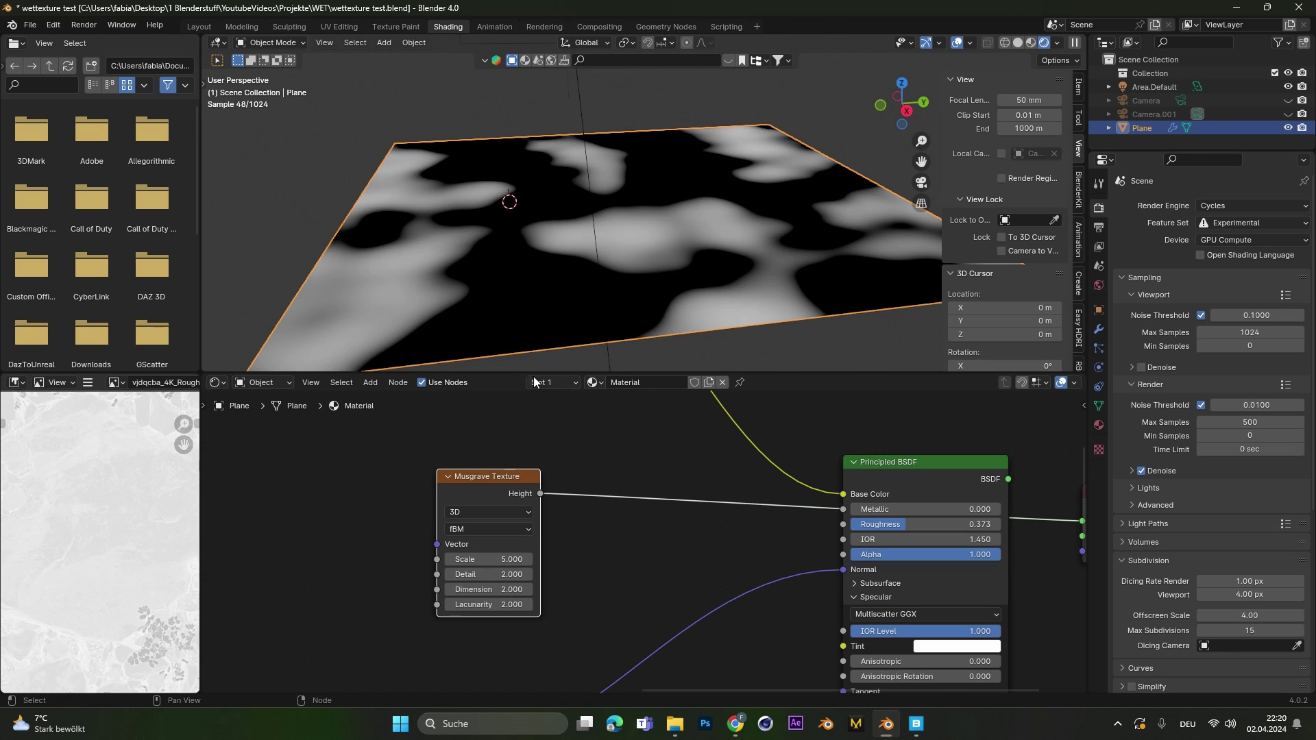
mouse_move(596, 192)
middle_mouse_down()
mouse_move(614, 160)
mouse_move(595, 229)
mouse_move(566, 205)
mouse_move(582, 213)
middle_mouse_up()
left_click_drag(508, 563, 546, 605)
scroll(583, 171, "up", 2)
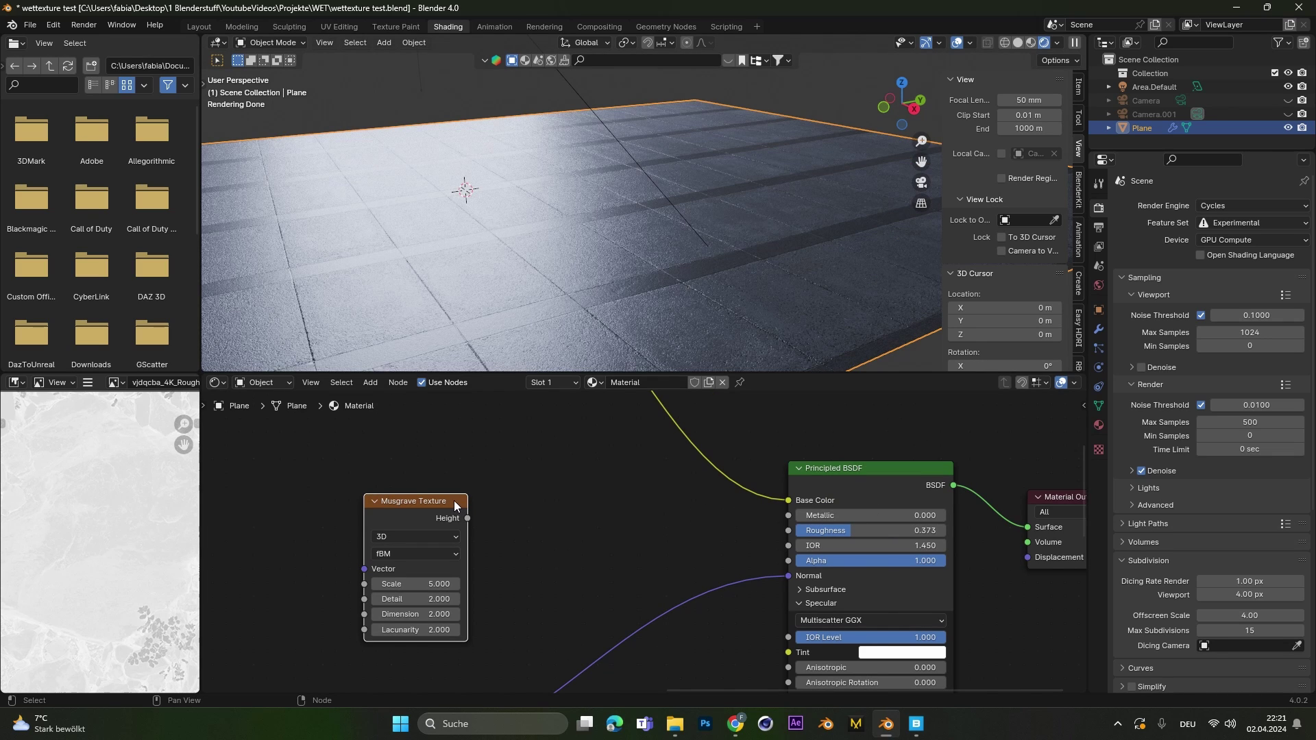
Step: Connect the Musgrave Texture's Height to the Principled BSDF's Roughness and insert a Color Ramp on that link
left_click_drag(464, 522, 792, 532)
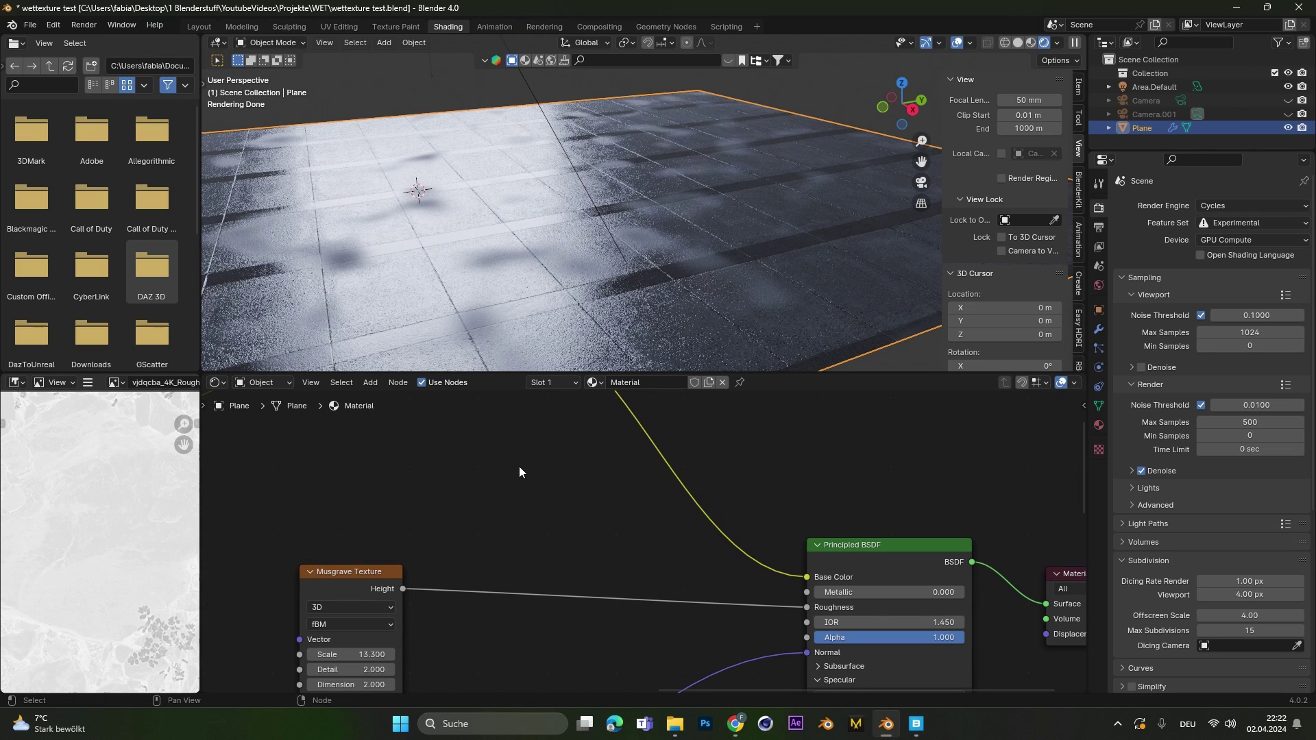
key("shift+a")
type("c")
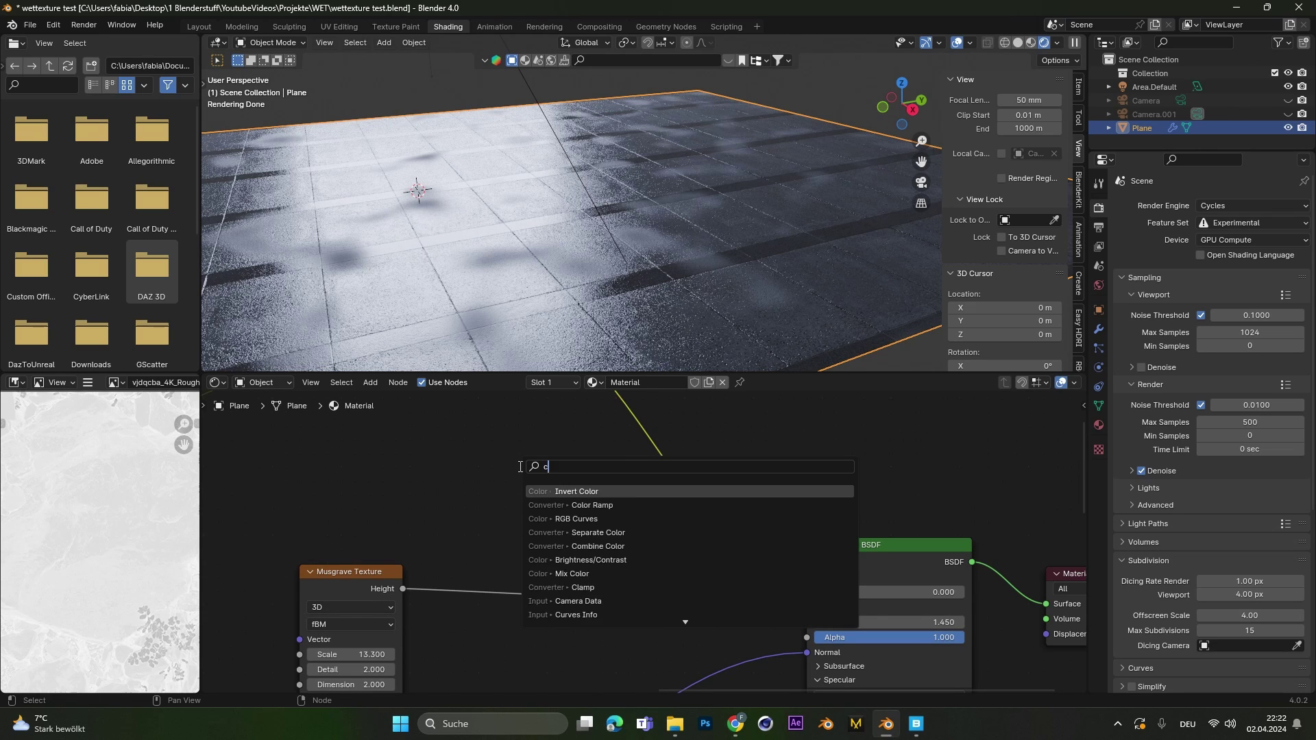
type("ol")
left_click(535, 506)
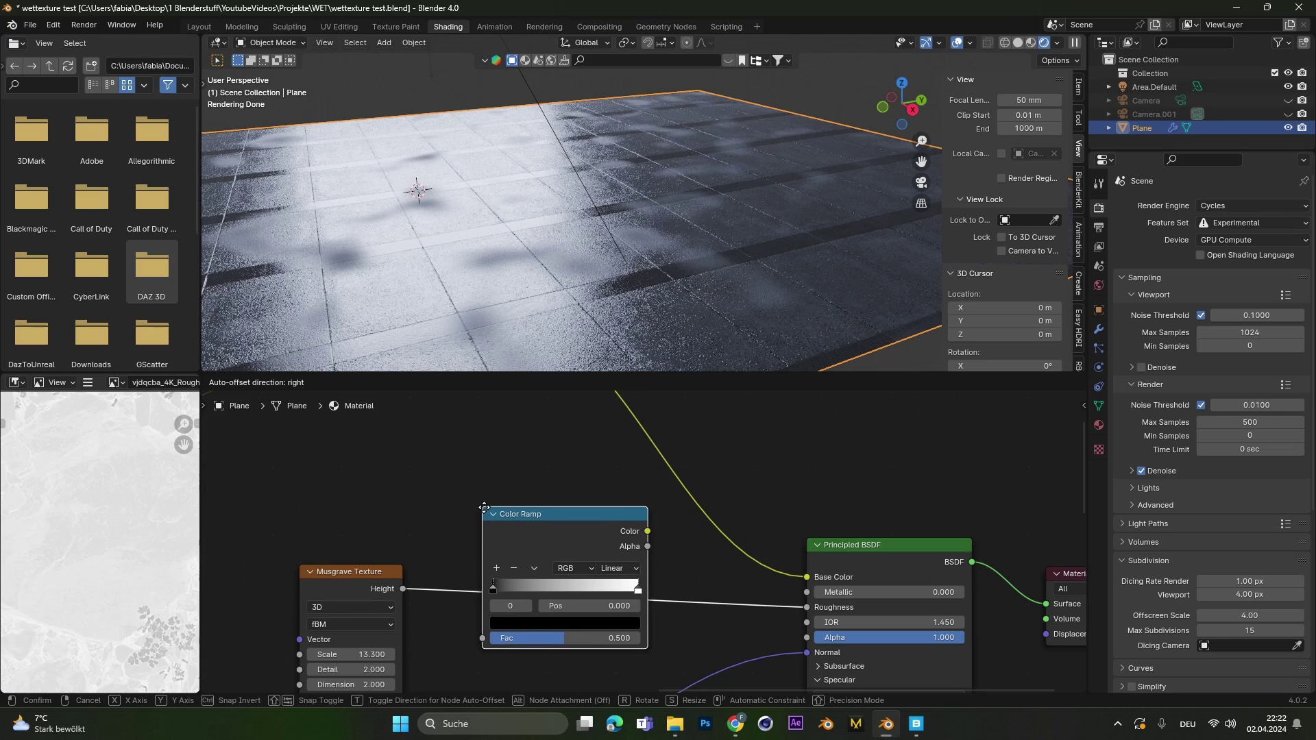
left_click(485, 509)
middle_click_drag(674, 590, 667, 555)
scroll(681, 551, "up", 1)
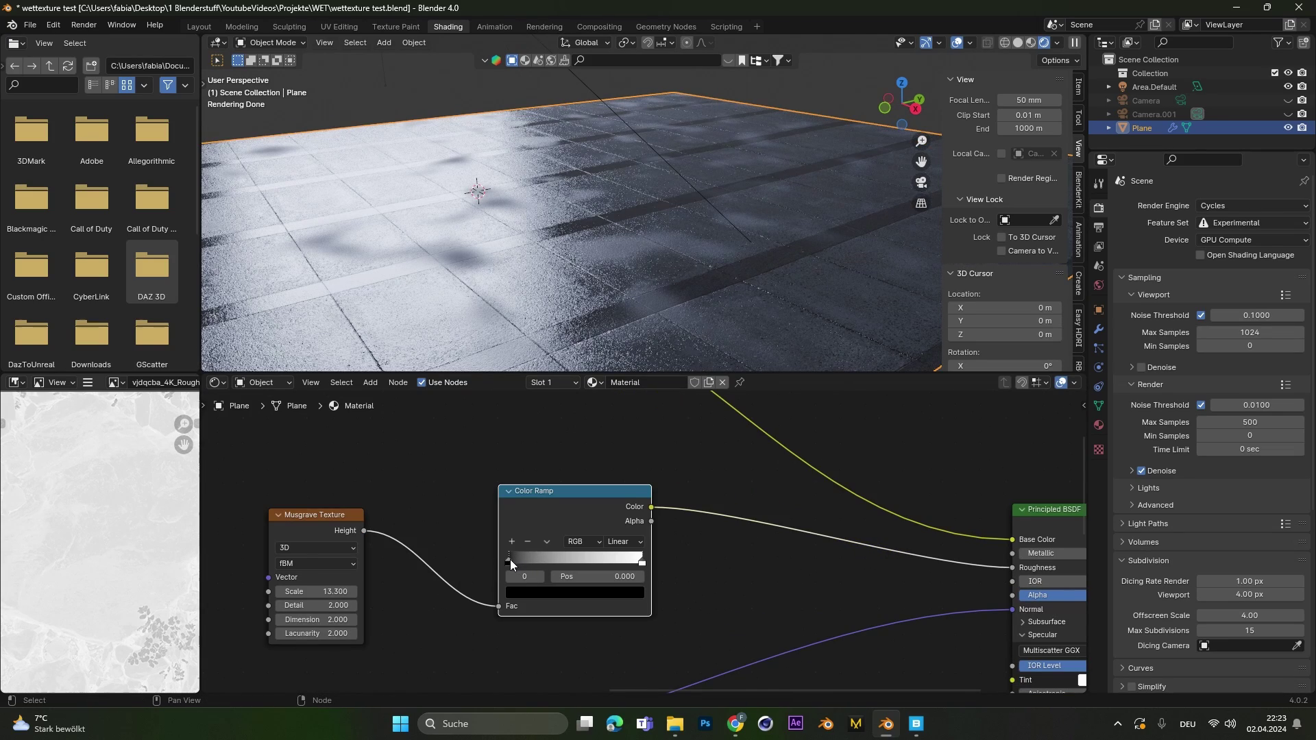
Step: Reverse the Color Ramp by moving the black stop to position 1.000 and the white stop to the gradient's start
left_click_drag(510, 560, 468, 563)
left_click_drag(639, 563, 542, 563)
middle_click_drag(536, 204, 591, 194)
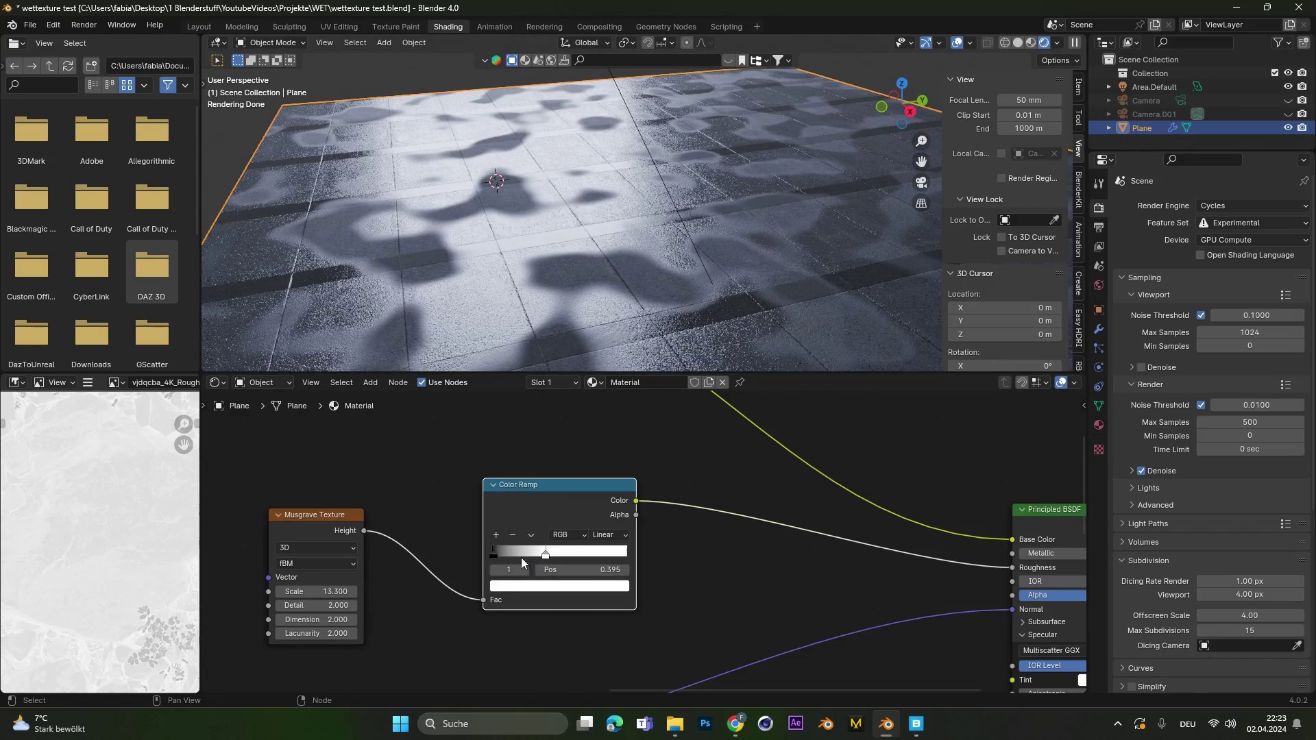
left_click_drag(495, 558, 667, 561)
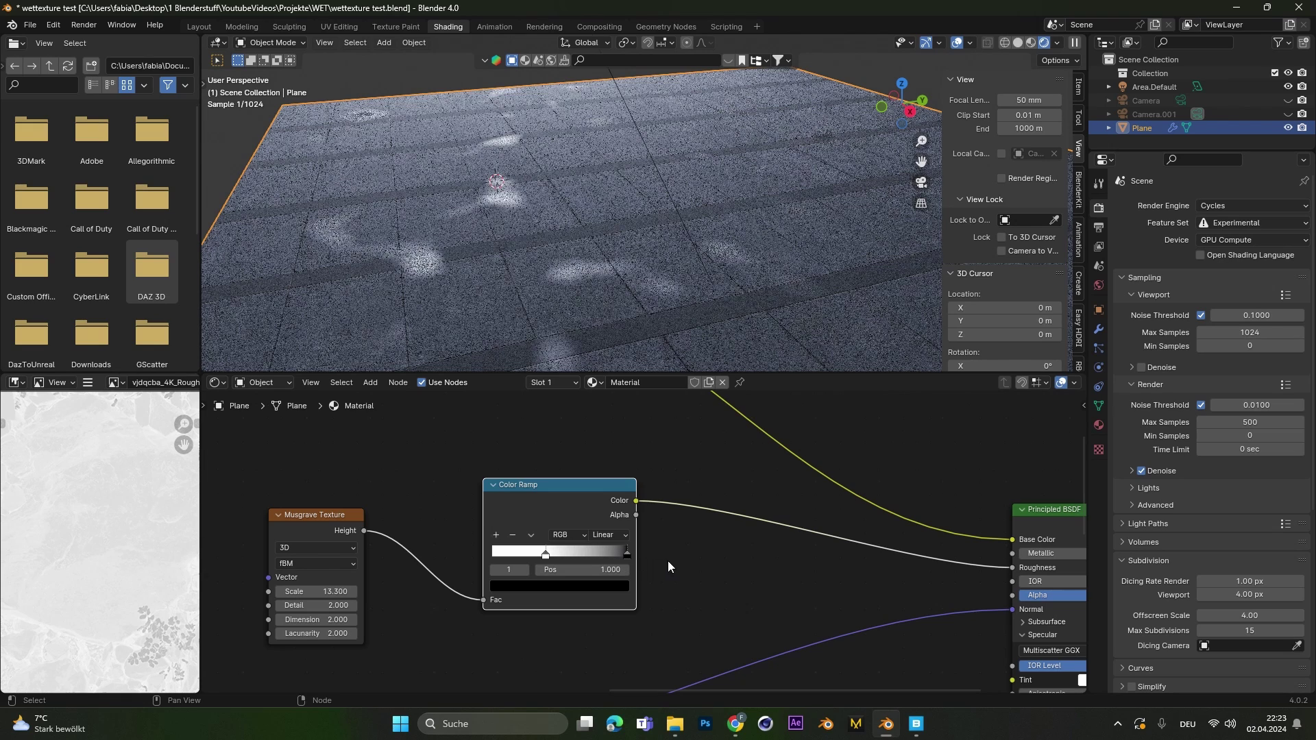
left_click_drag(536, 557, 498, 561)
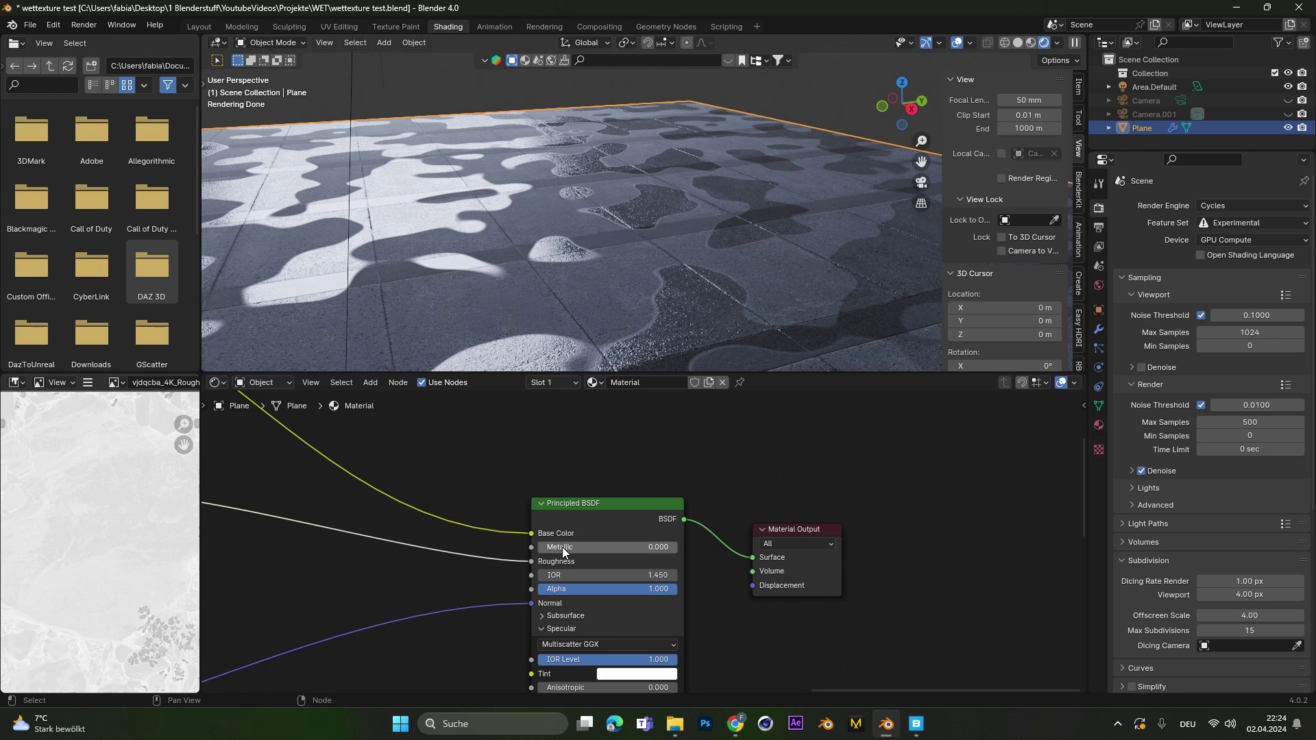
Step: Test the Principled BSDF's Metallic at 1.000 on the wet patches and return it to 0.000
left_click_drag(563, 547, 680, 546)
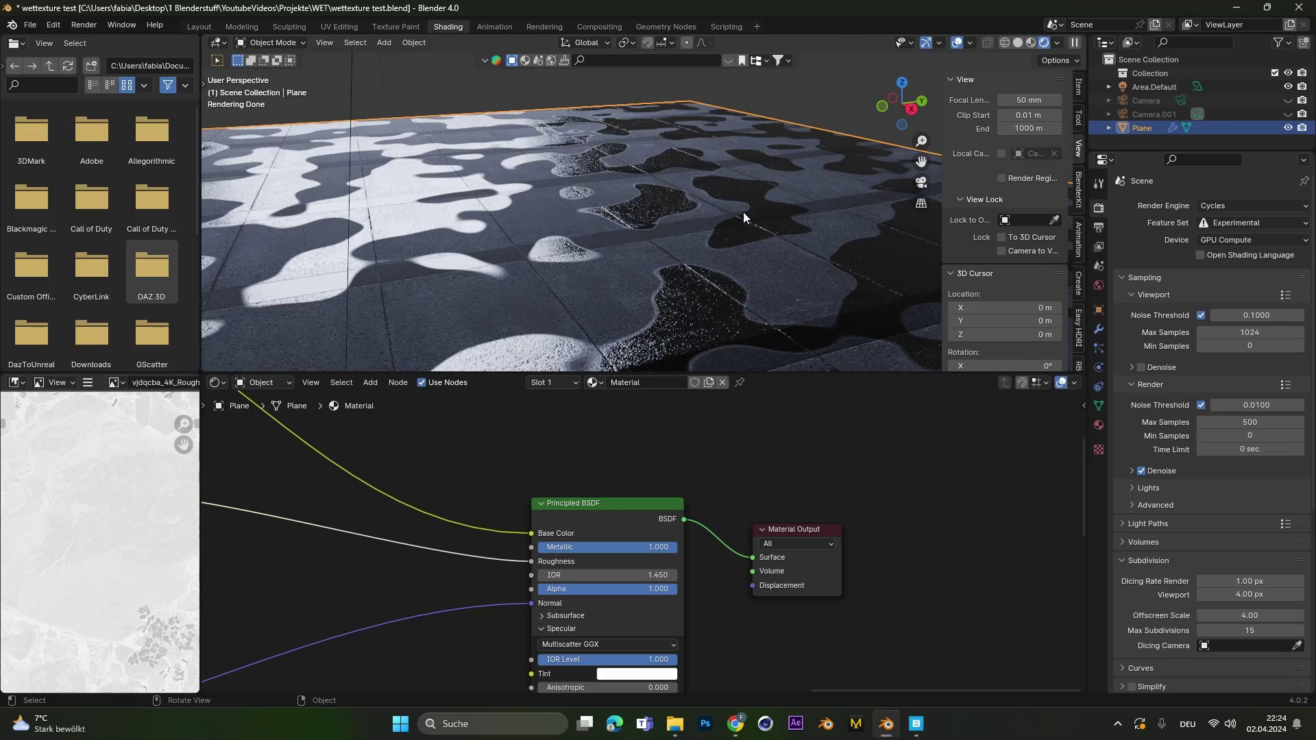
middle_click_drag(648, 225, 611, 237)
middle_click_drag(617, 329, 644, 294)
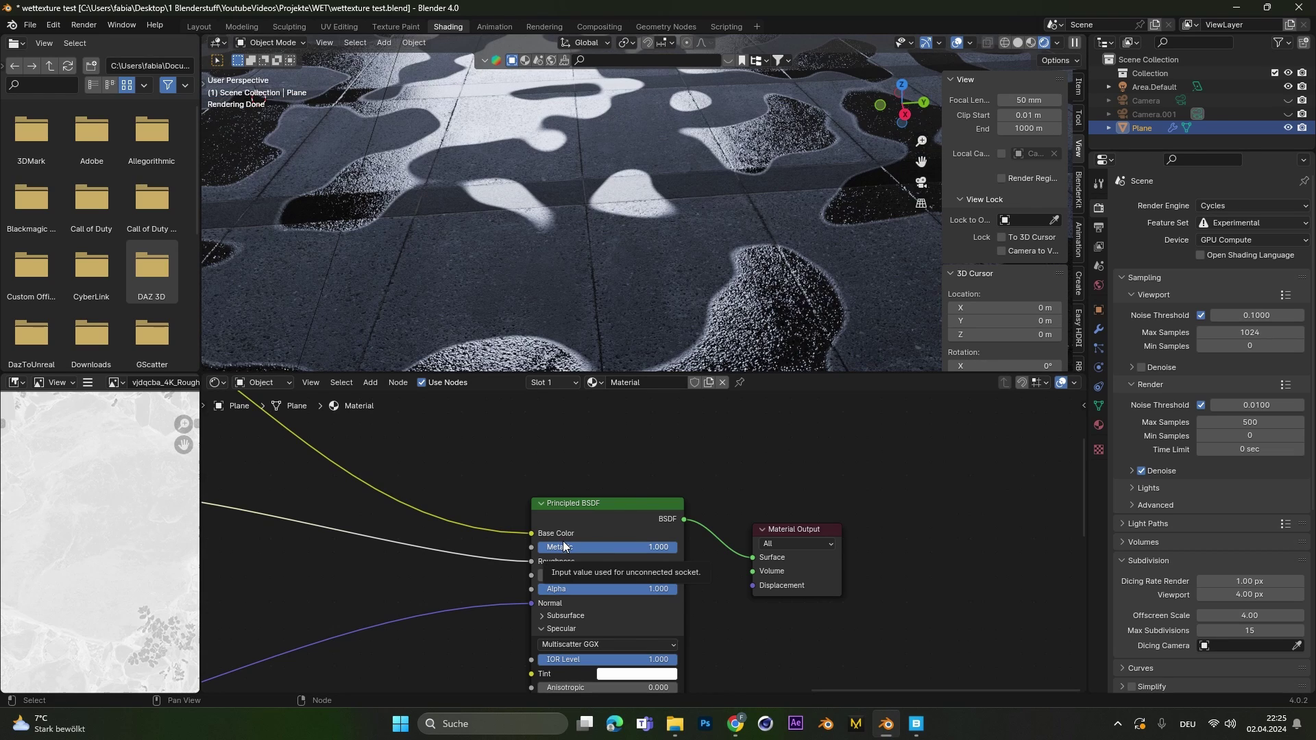
middle_click_drag(668, 232, 713, 298)
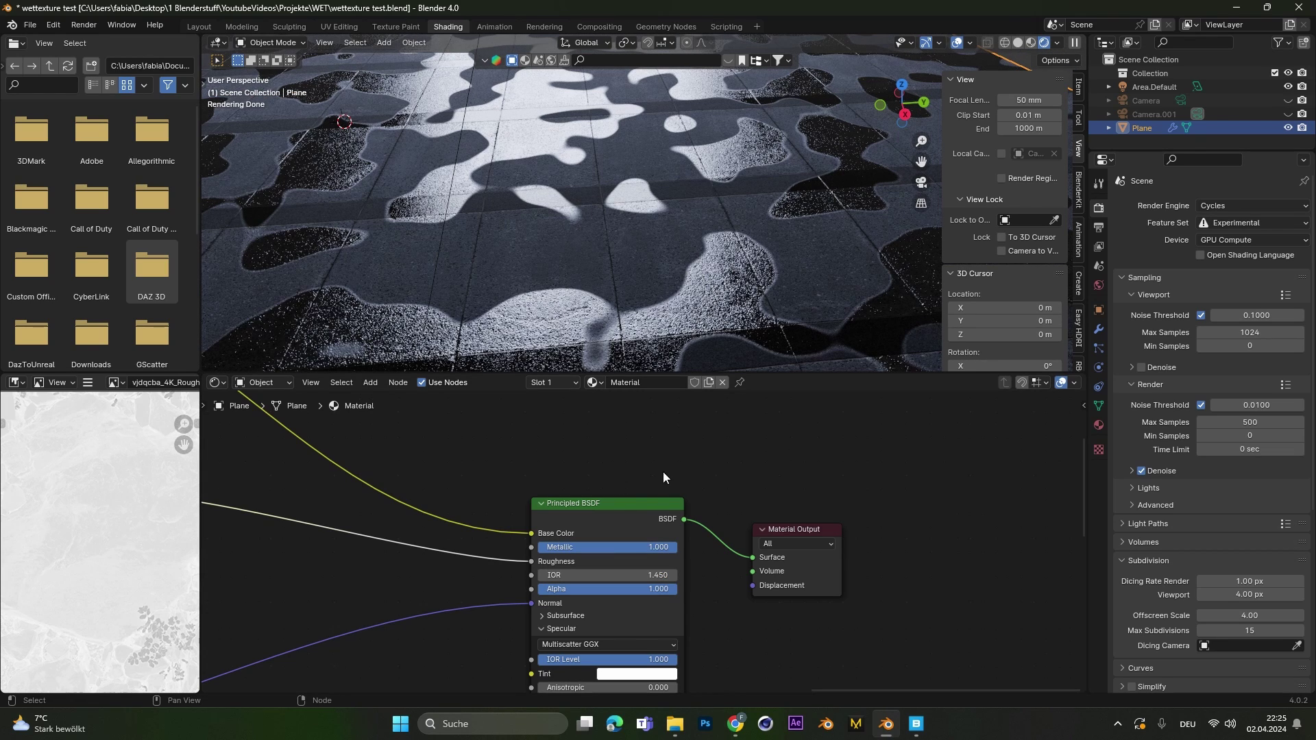
left_click_drag(629, 546, 534, 542)
Step: Connect the Color Ramp's Color output to the Principled BSDF's Metallic input as well
middle_click_drag(440, 502, 661, 519)
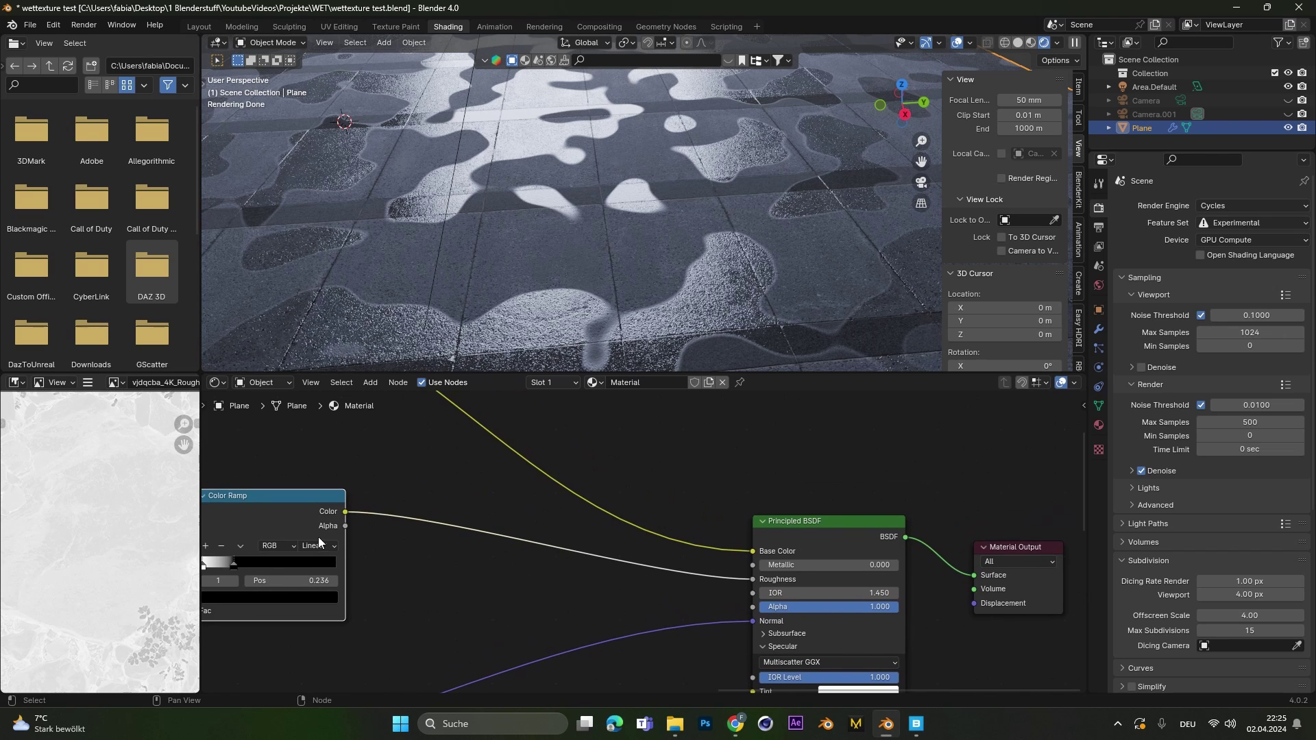
left_click_drag(345, 512, 754, 564)
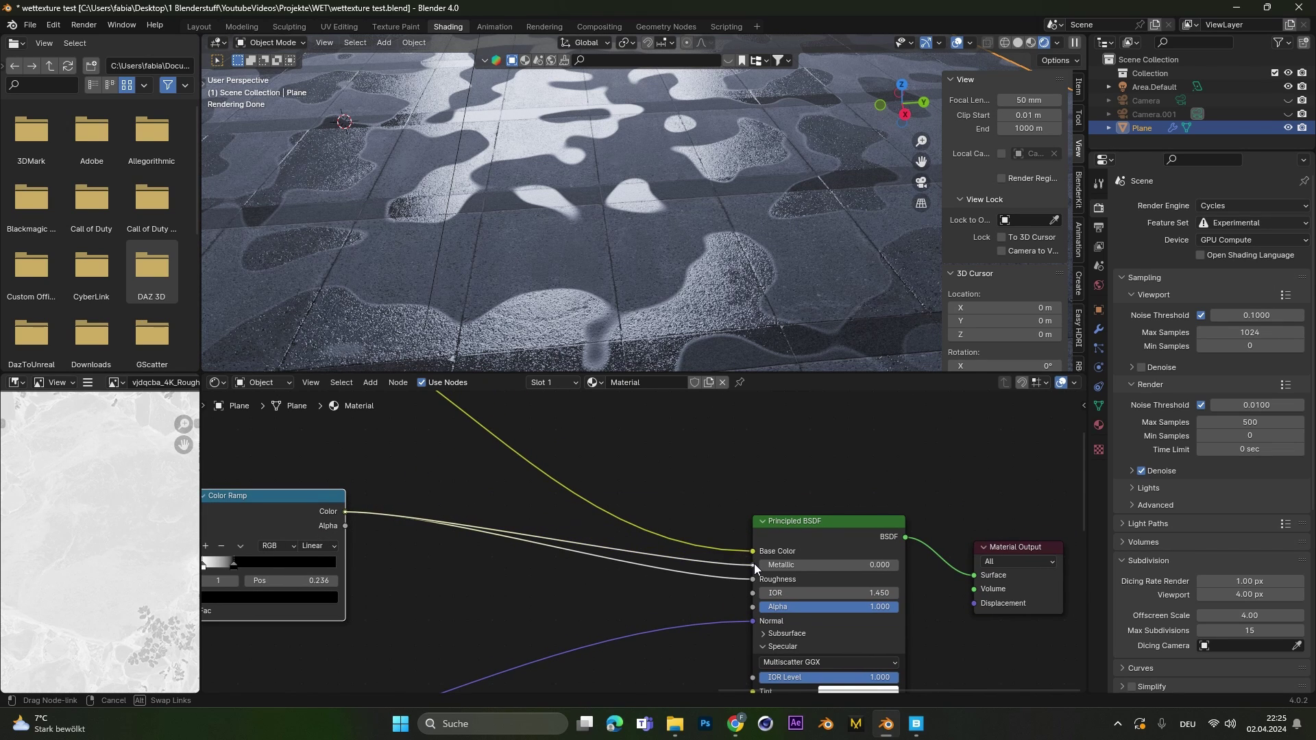
scroll(569, 263, "up", 1)
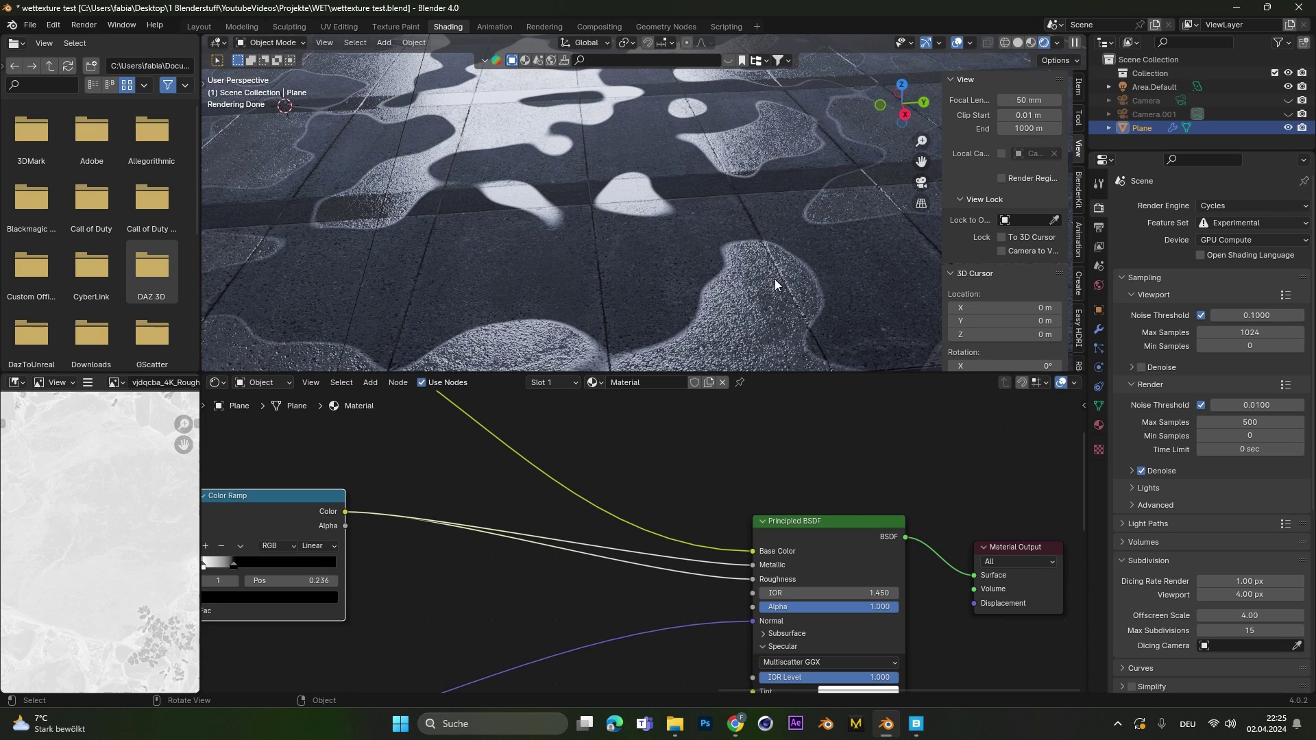
Step: Insert an Invert Color node on the link between the Color Ramp and Metallic, and place it above the Color Ramp's output
middle_click_drag(628, 504, 658, 507)
key("shift+a")
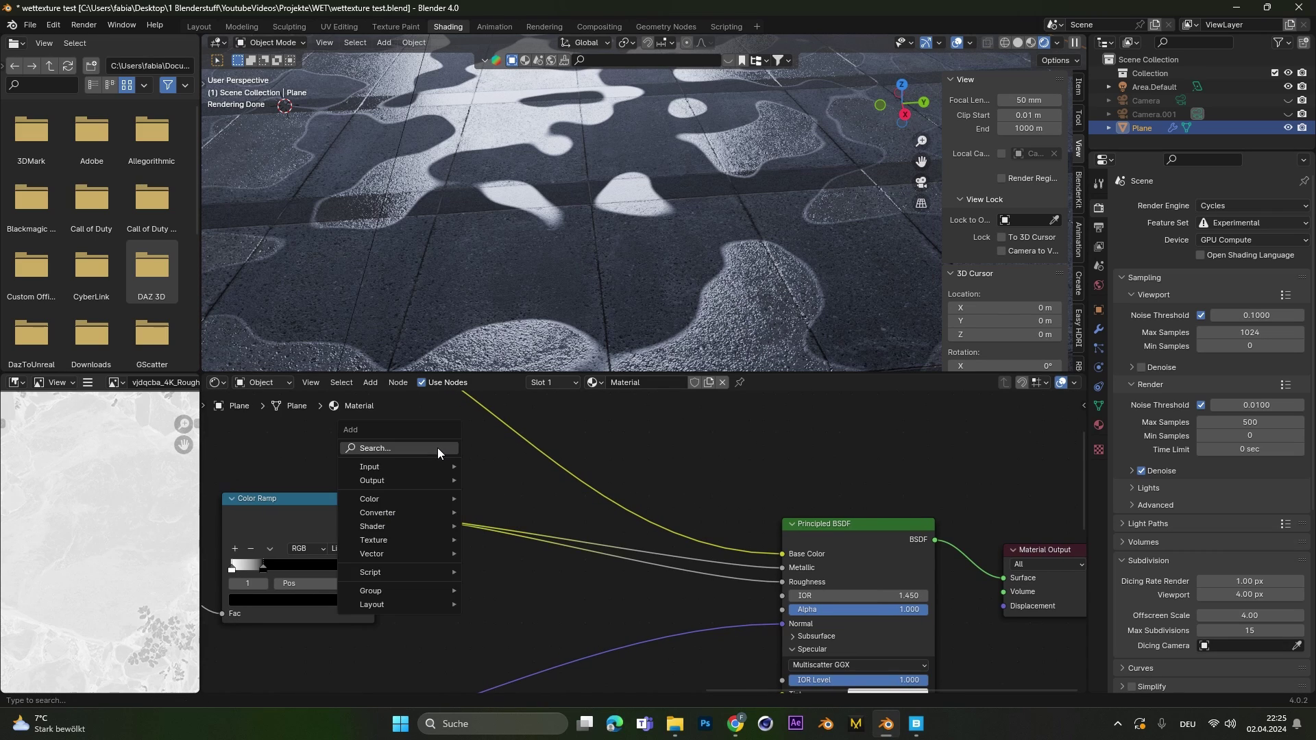
type("inve")
left_click(488, 473)
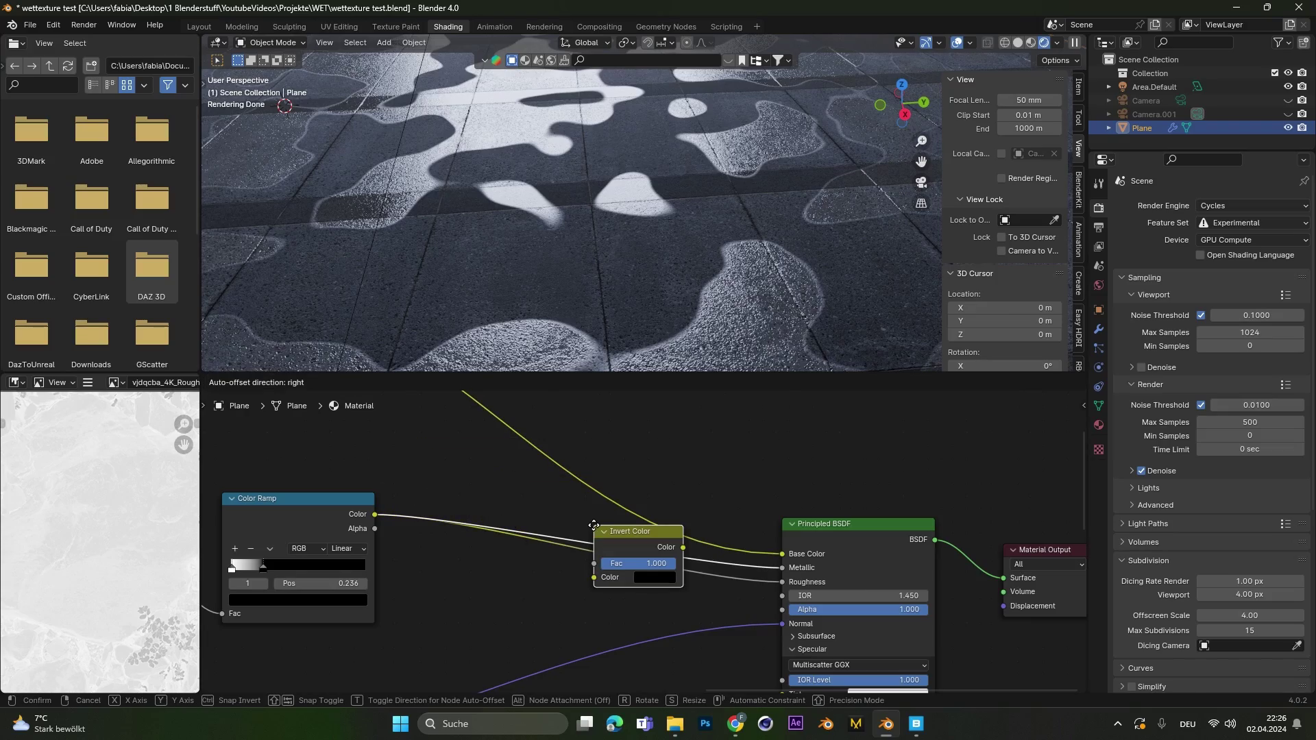
left_click(594, 526)
left_click_drag(611, 531, 461, 455)
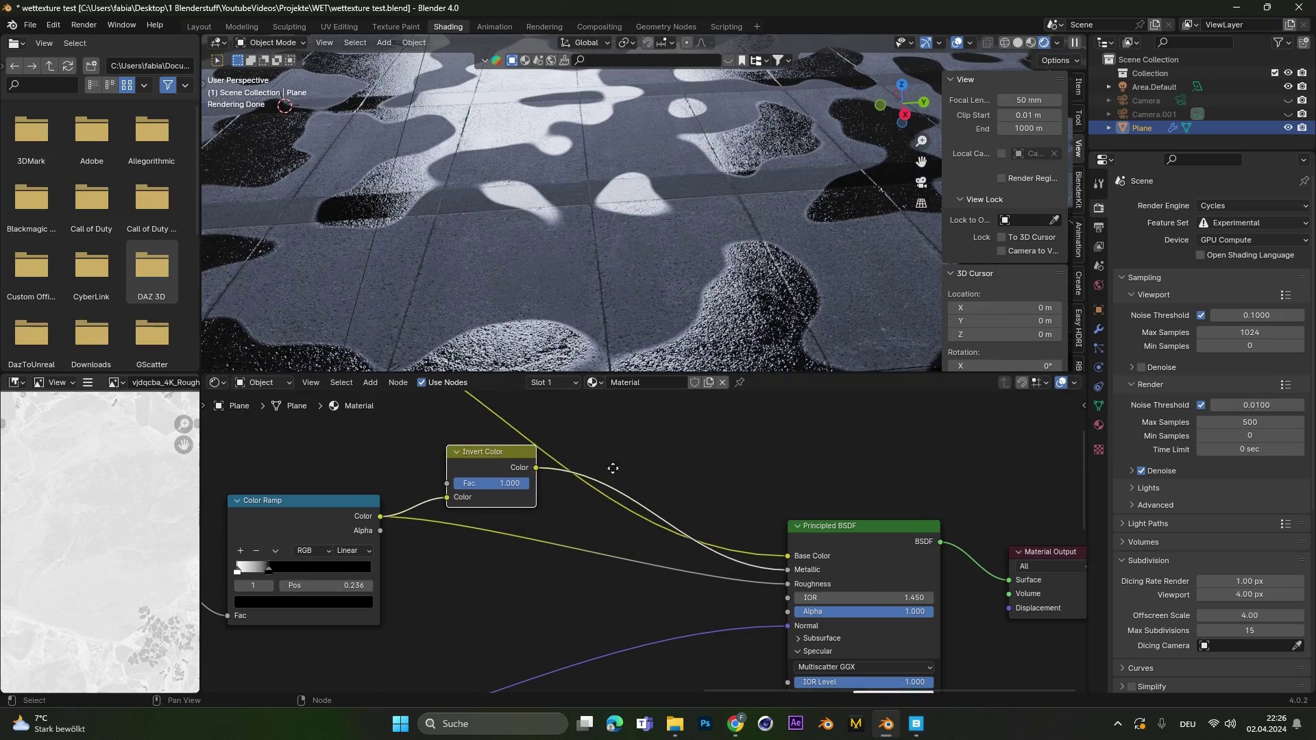
middle_click_drag(613, 468, 642, 489)
middle_click_drag(710, 213, 560, 230)
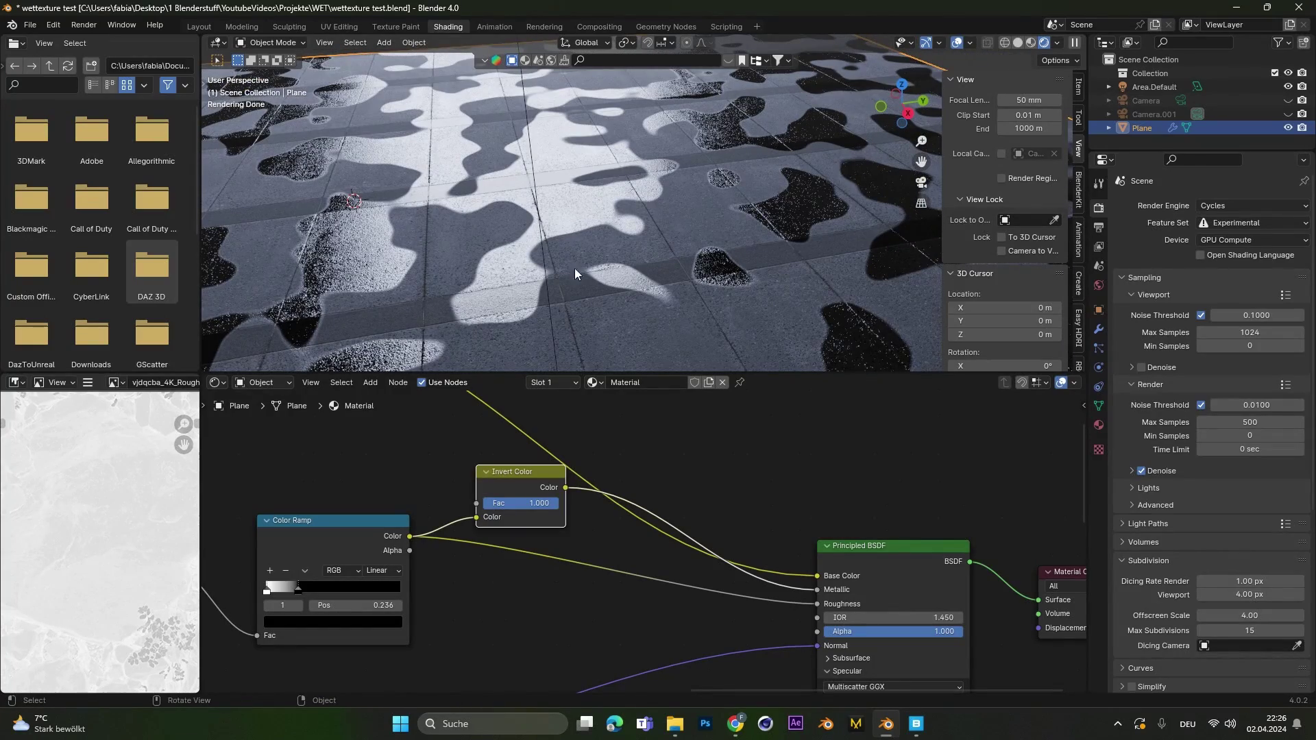
Step: Set the Invert Color node's Fac to 0.700 and inspect the wet patches on the plane
scroll(439, 473, "up", 2)
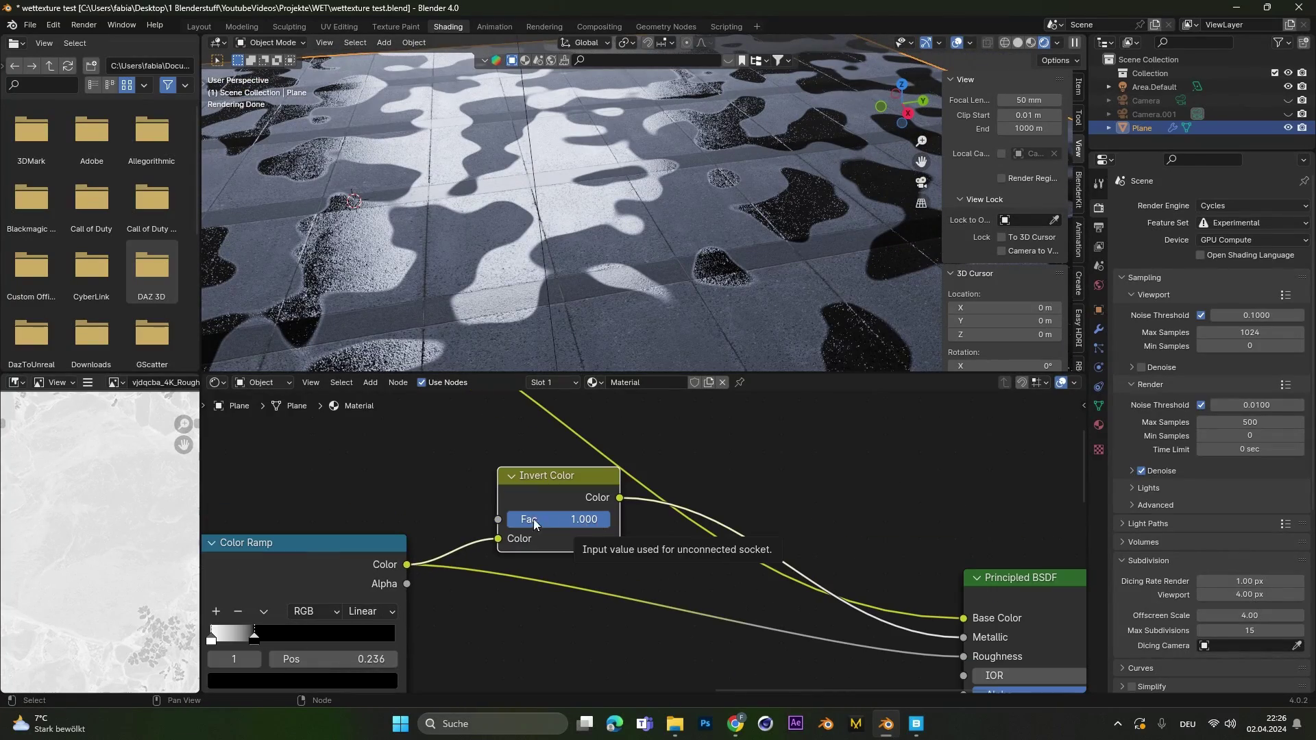
left_click_drag(590, 525, 561, 525)
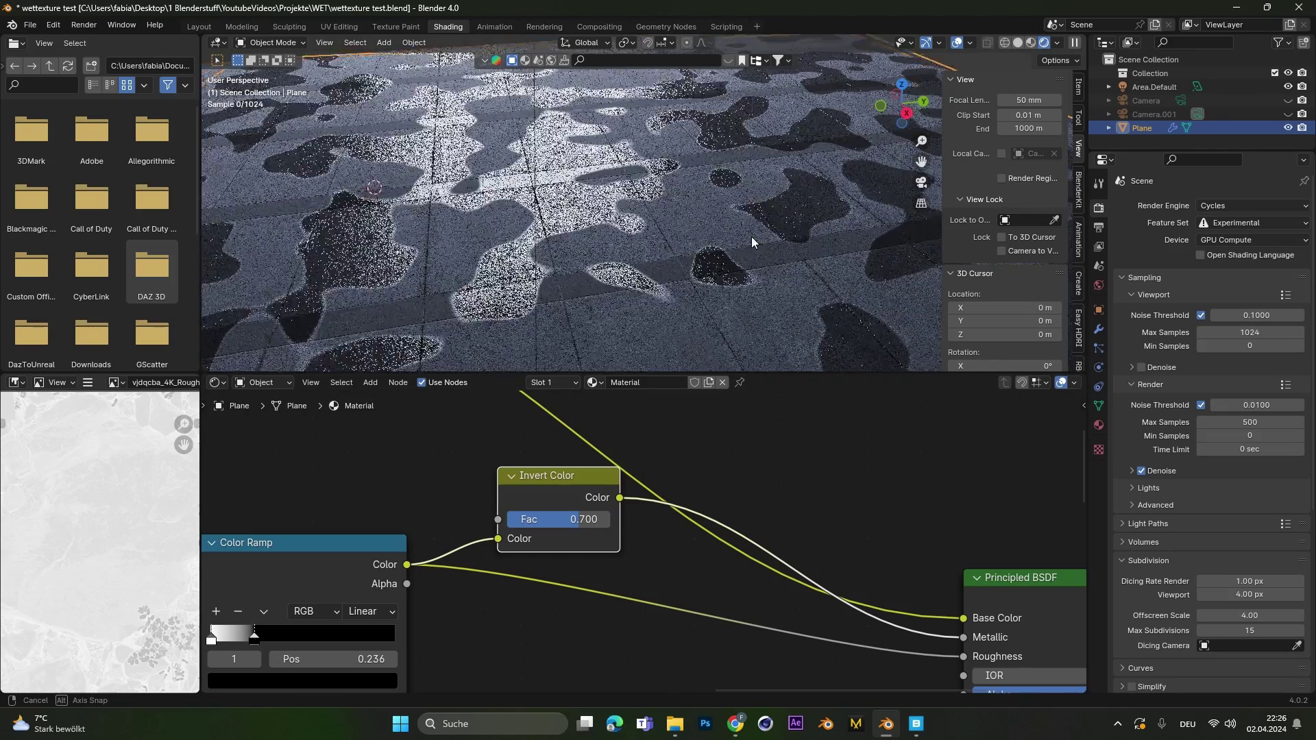
middle_click_drag(751, 236, 654, 214)
Step: Set the Musgrave Texture's Scale to 10.100 and Lacunarity to 1.700, and inspect the resulting surface
middle_click_drag(542, 545, 652, 479)
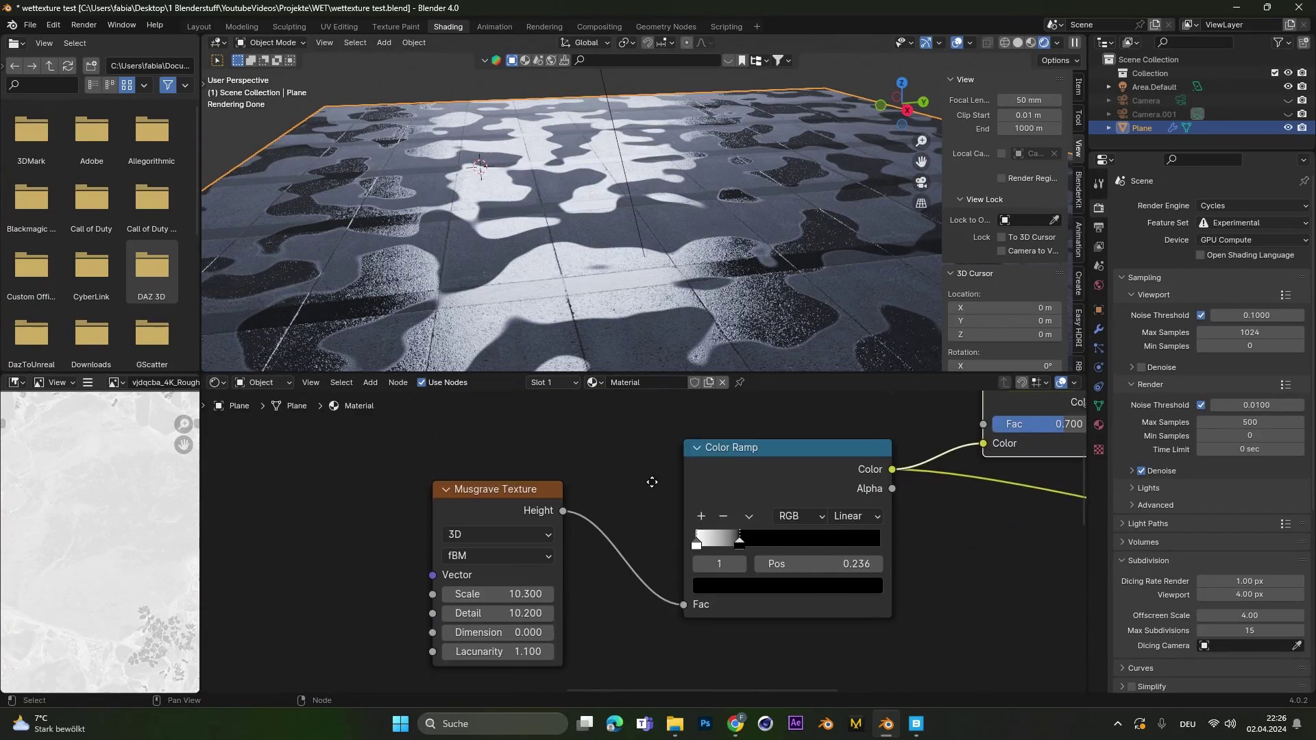
scroll(637, 542, "up", 3)
middle_click_drag(524, 598, 564, 547)
left_click_drag(520, 552, 516, 552)
mouse_move(503, 613)
left_mouse_down()
mouse_move(531, 626)
mouse_move(517, 628)
left_mouse_up()
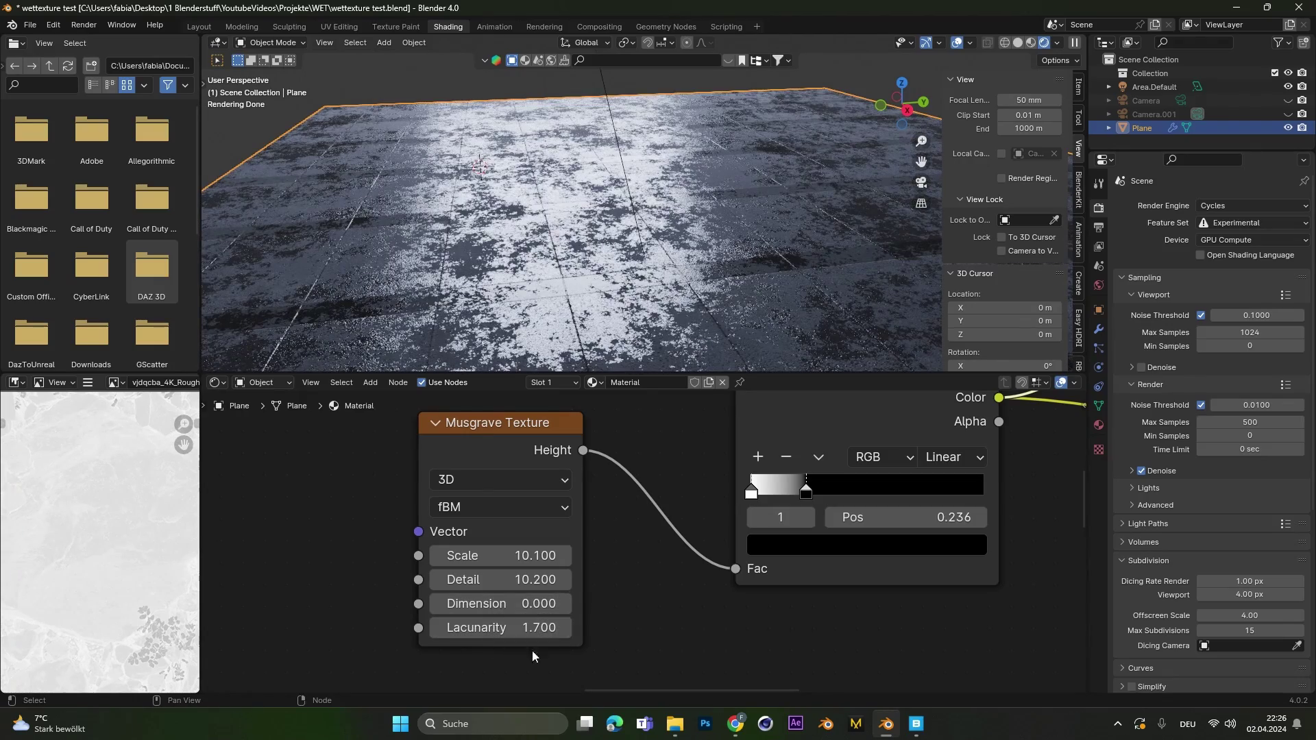
middle_click_drag(603, 214, 757, 226)
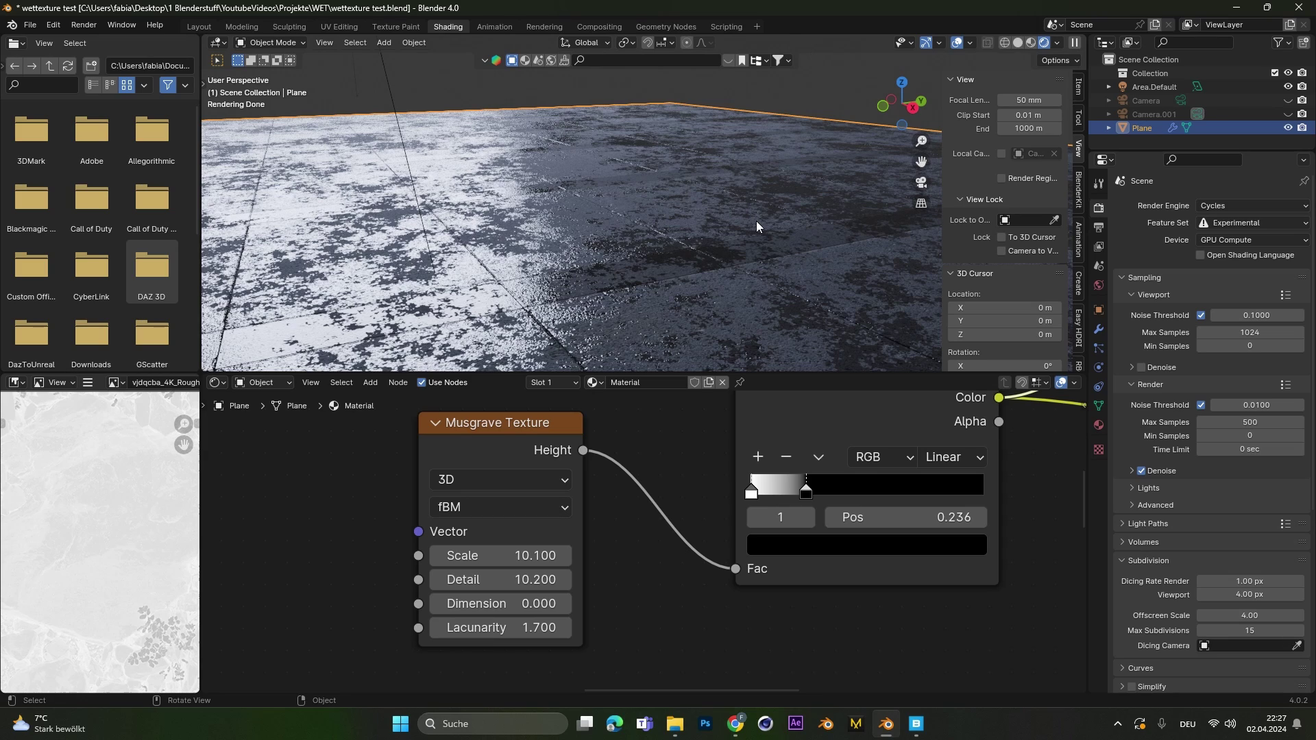
Step: Switch the plane's material from the tiled ground to the existing Stone material
scroll(626, 479, "down", 3)
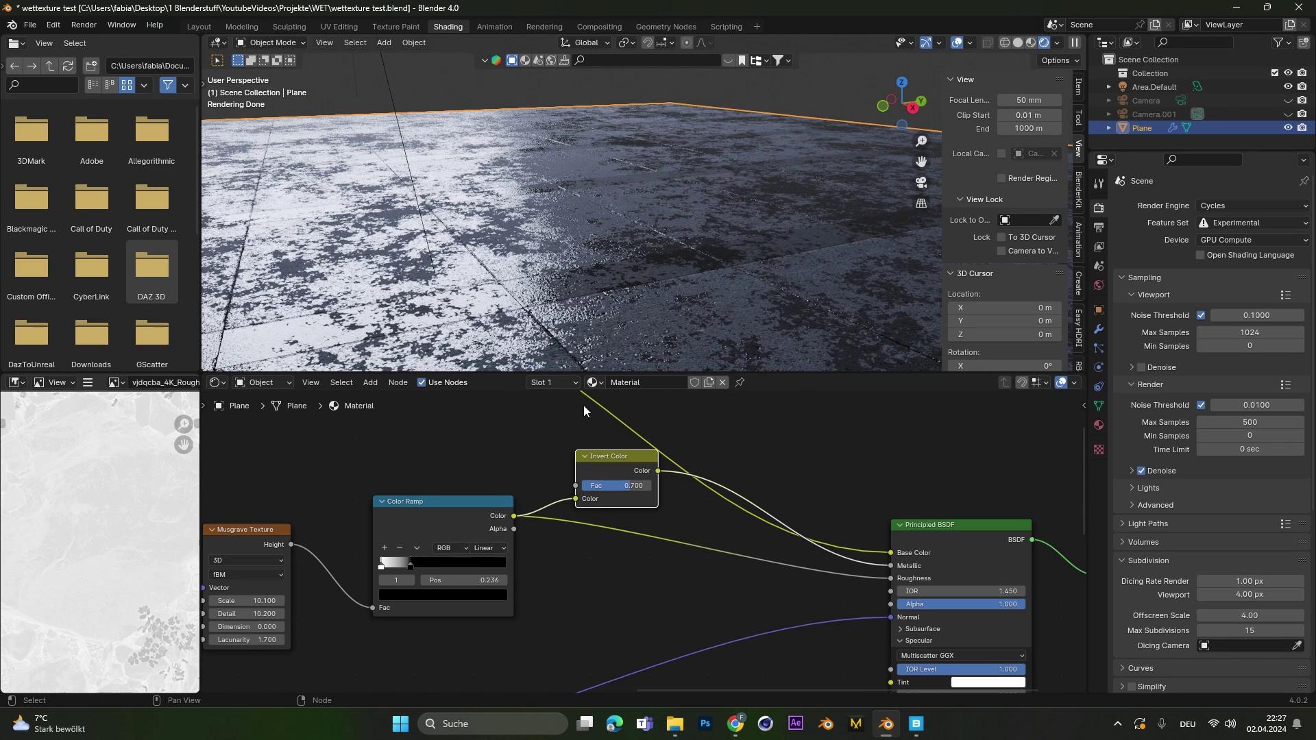
left_click(599, 381)
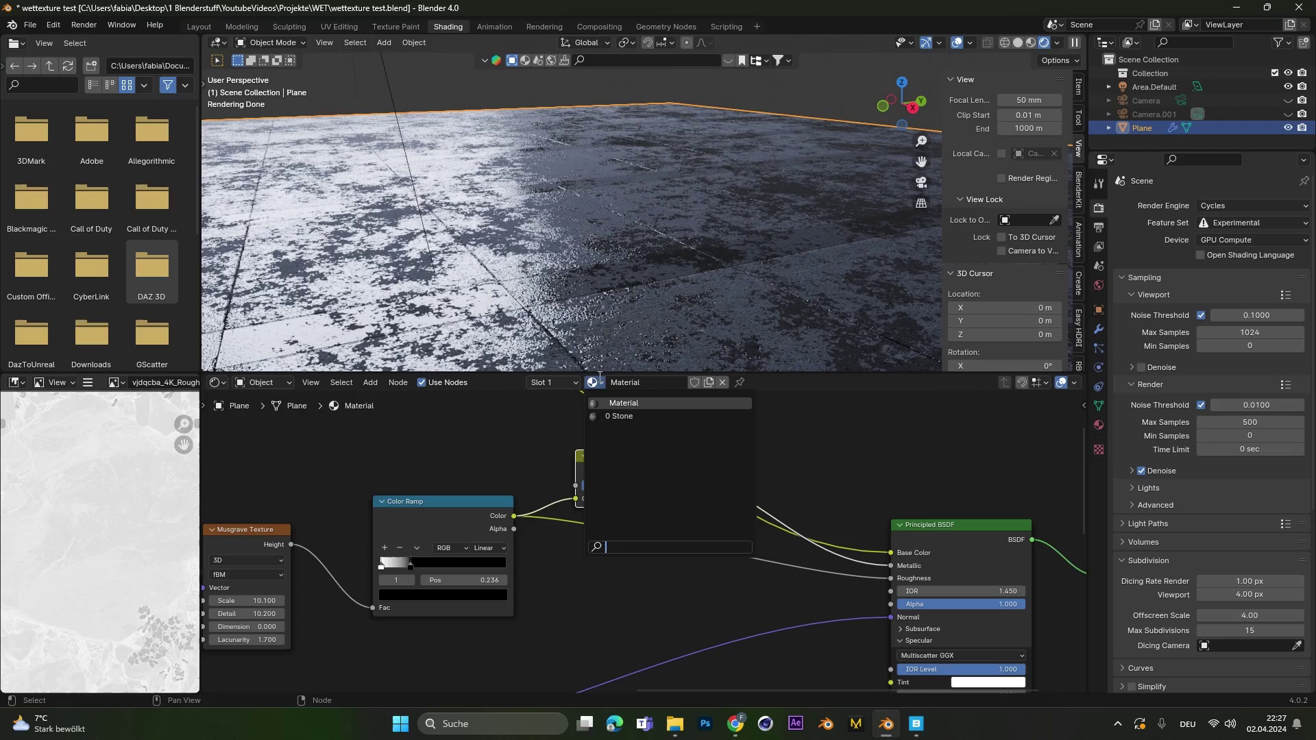
left_click(619, 416)
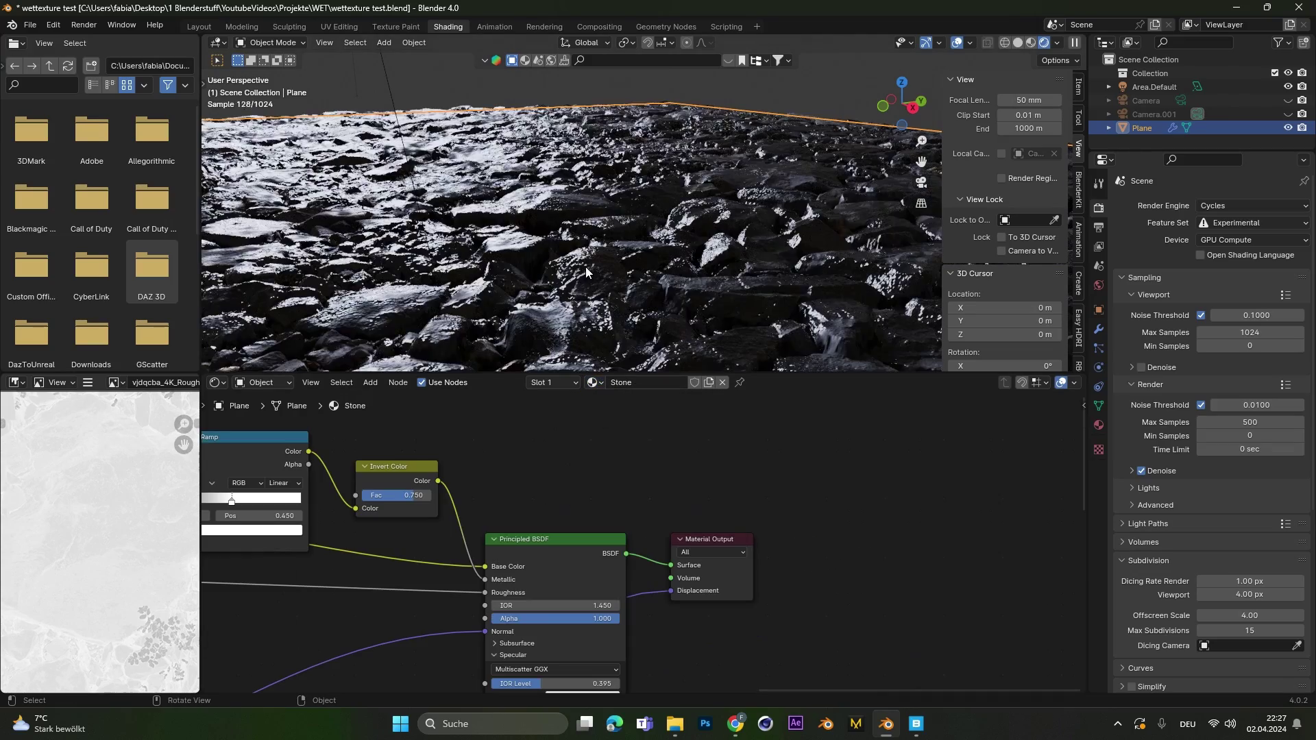
Step: Examine the wet rocks up close and how the Stone material's Musgrave Texture, Color Ramp and Invert Color nodes feed the Principled BSDF
scroll(586, 273, "down", 6)
middle_click_drag(586, 273, 548, 329)
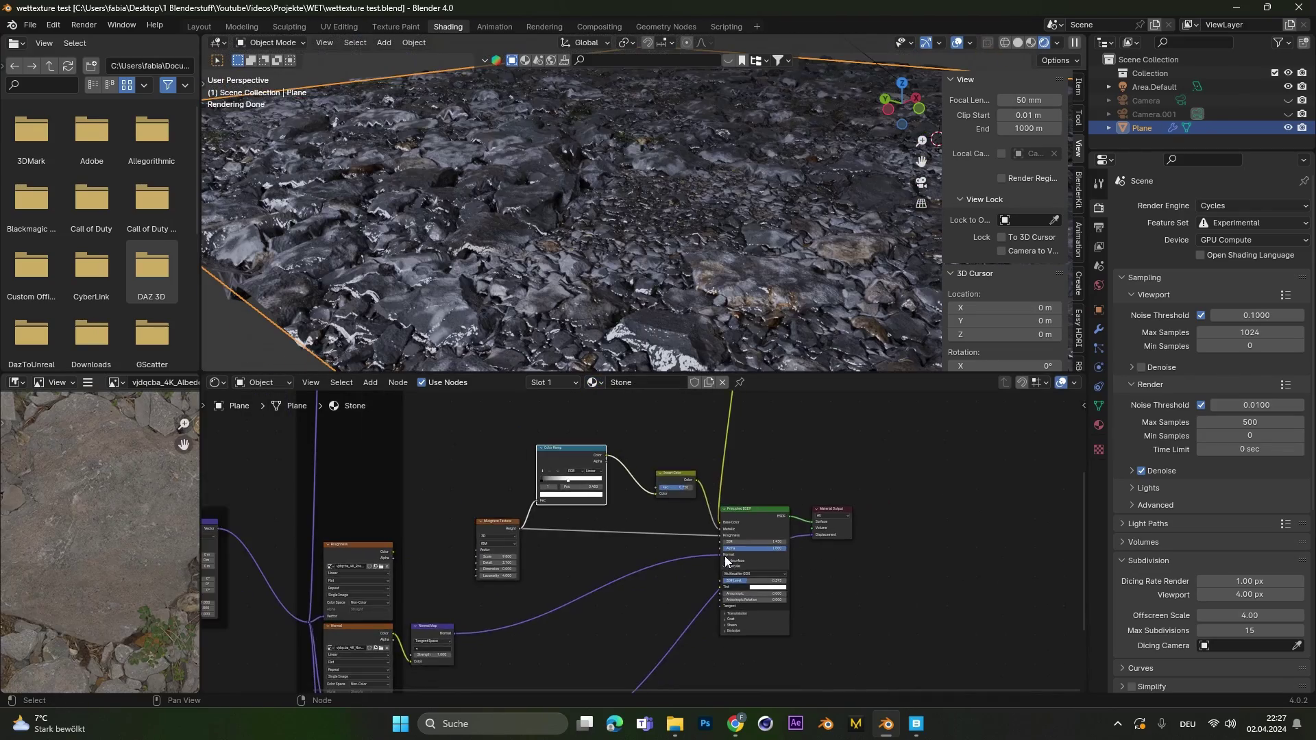
scroll(725, 558, "down", 3)
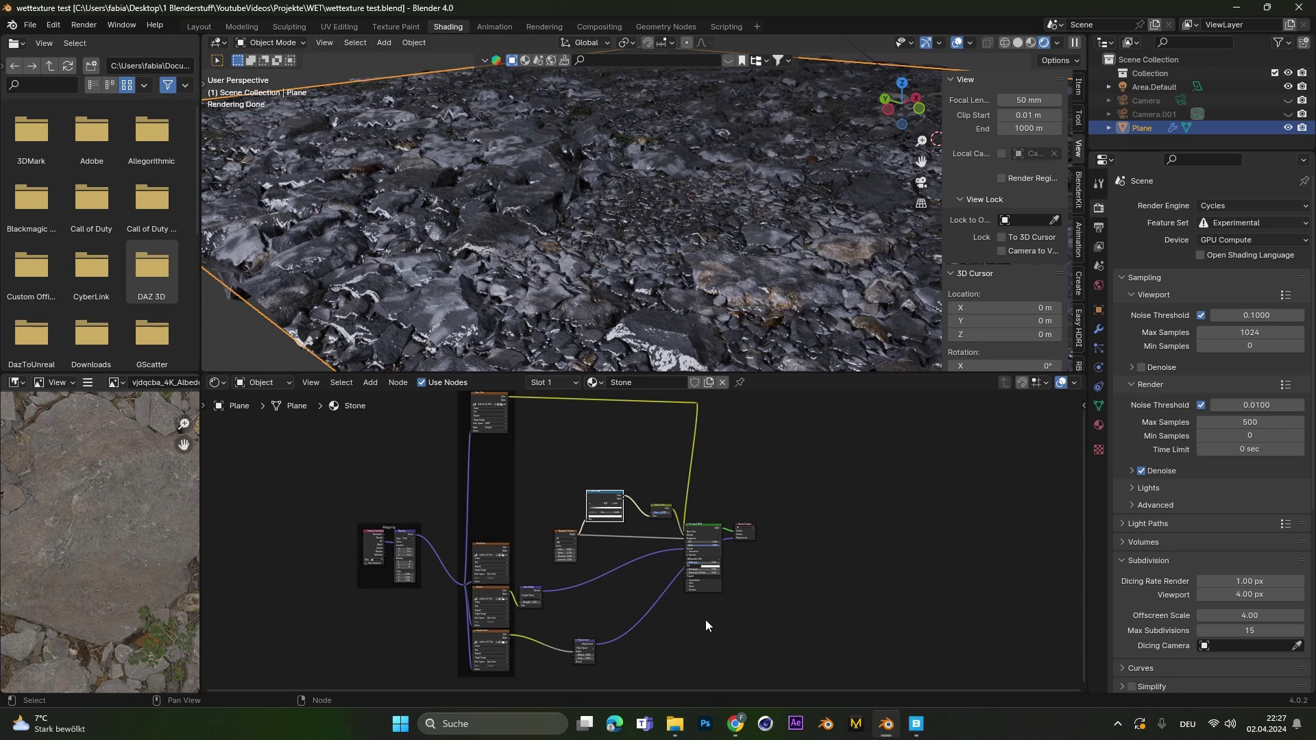
scroll(666, 549, "up", 6)
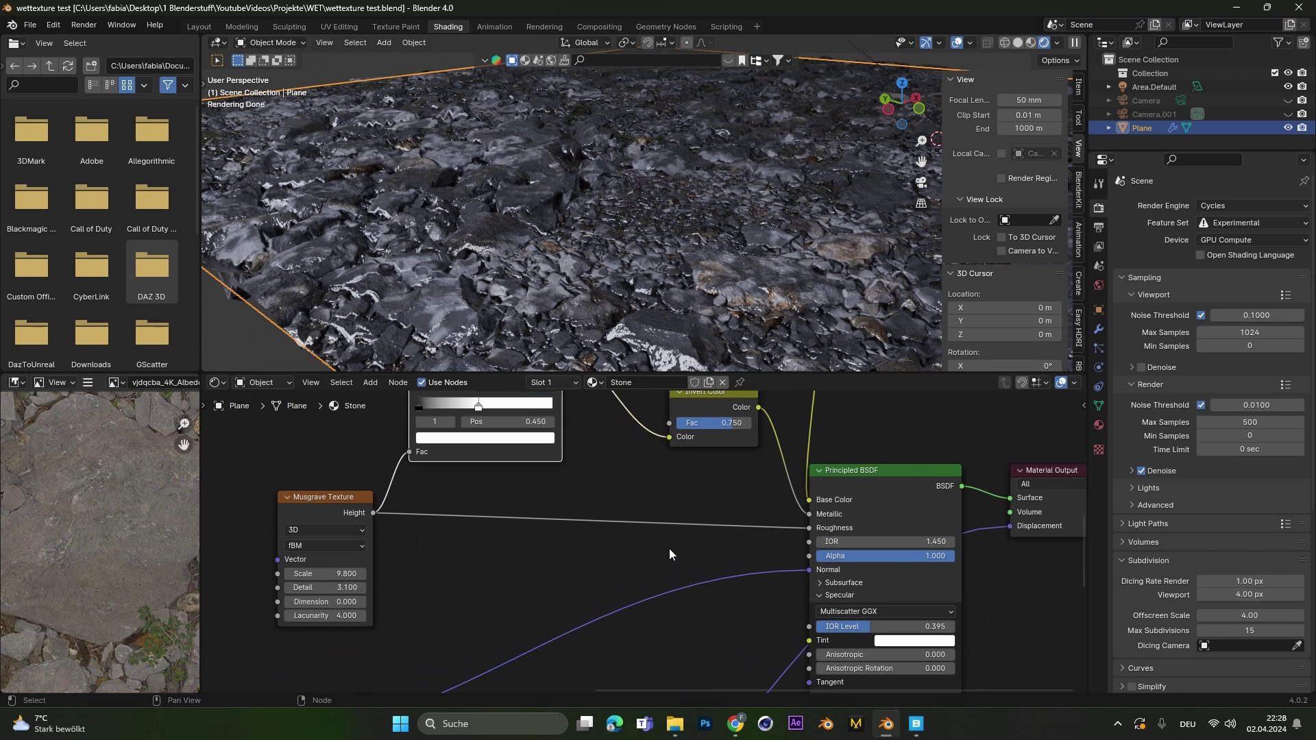
middle_click_drag(669, 548, 649, 605)
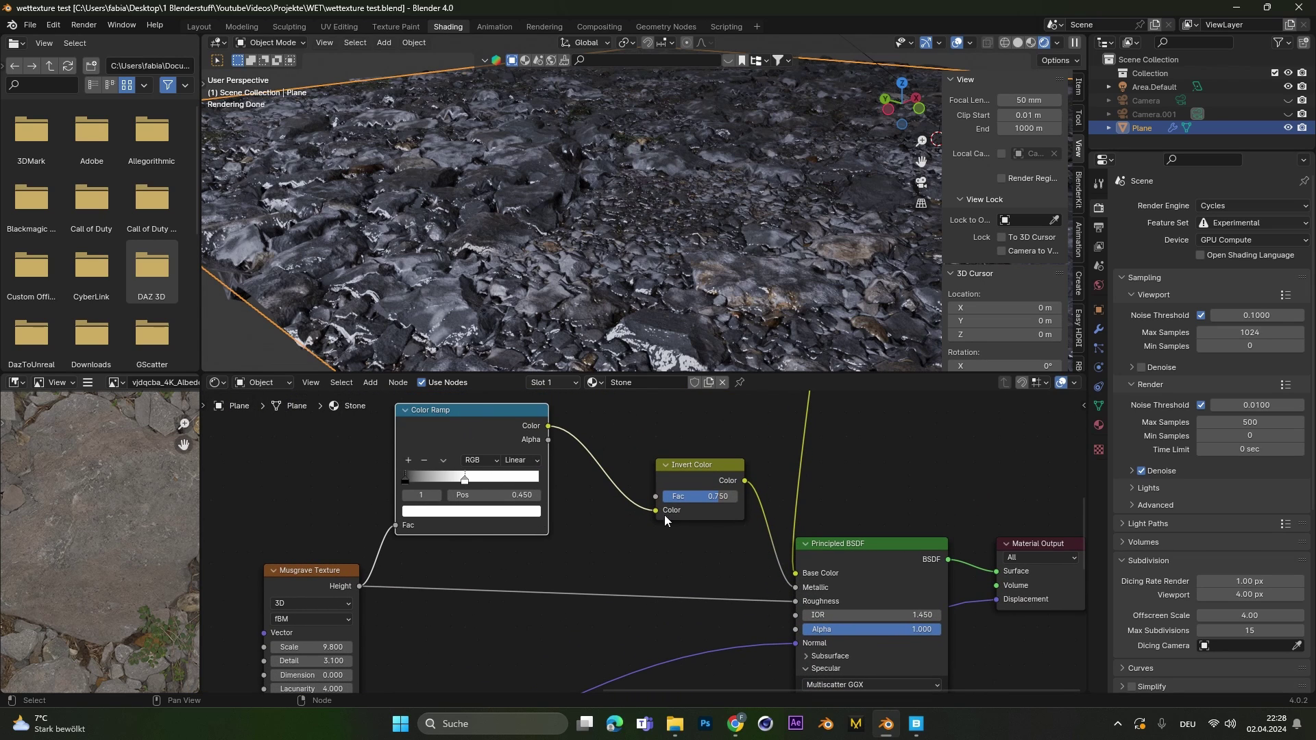
middle_click_drag(695, 614, 592, 577)
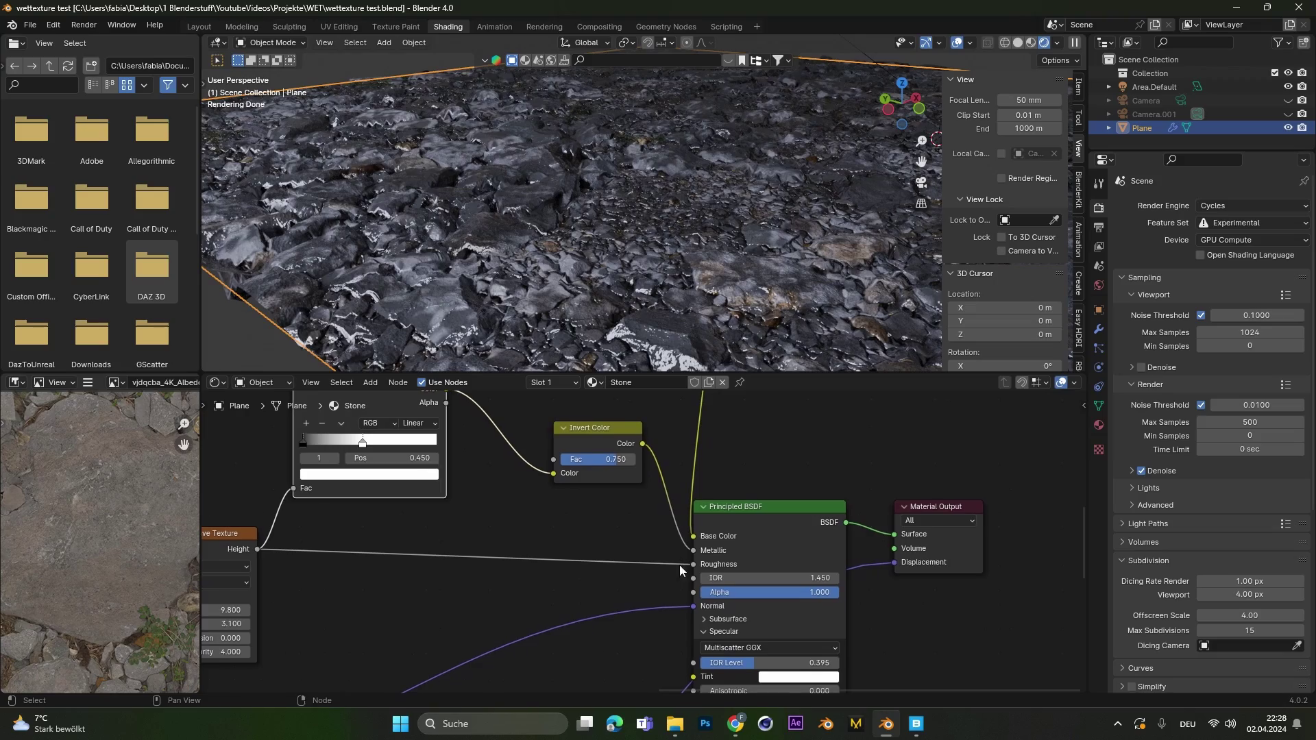
middle_click_drag(506, 177, 612, 240)
scroll(603, 238, "up", 3)
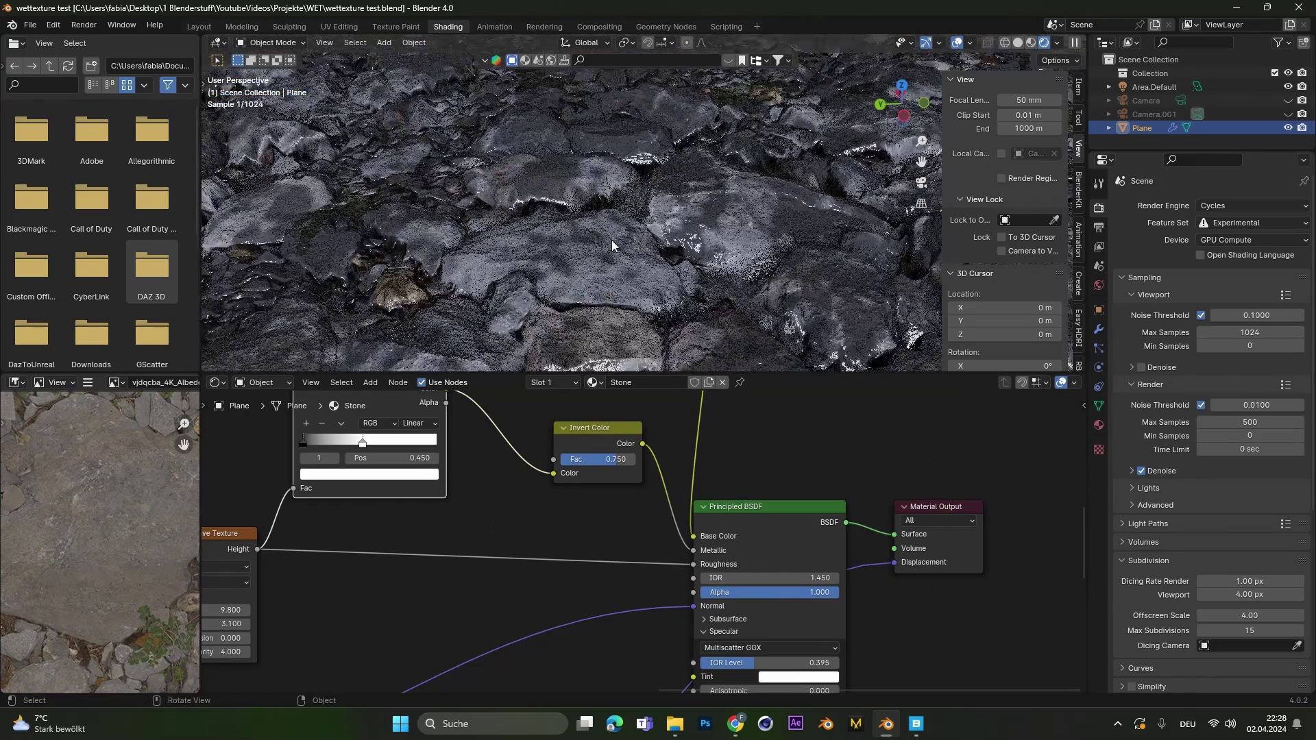
scroll(612, 240, "up", 3)
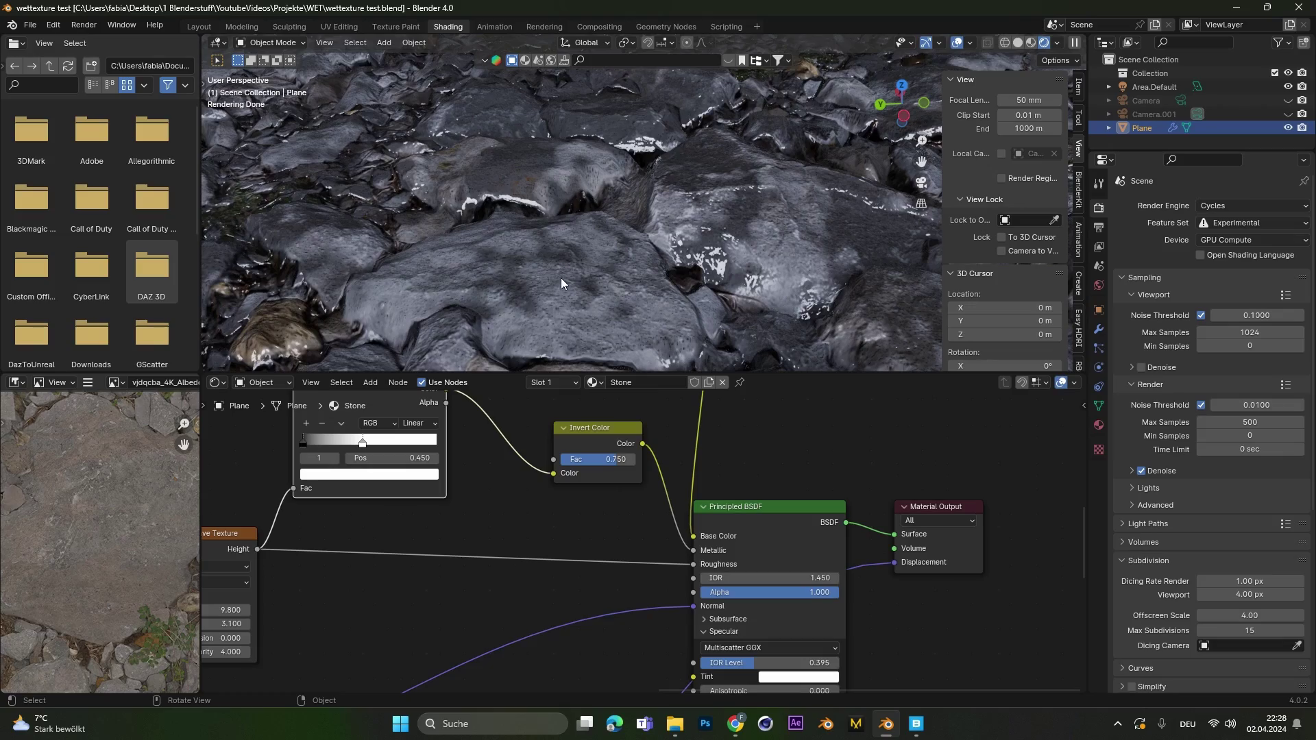
Step: Set the Stone material's Musgrave Texture to Scale 9.500, Detail 3.800 and Lacunarity 4.300, and inspect the rocks from several angles
middle_click_drag(476, 520, 614, 503)
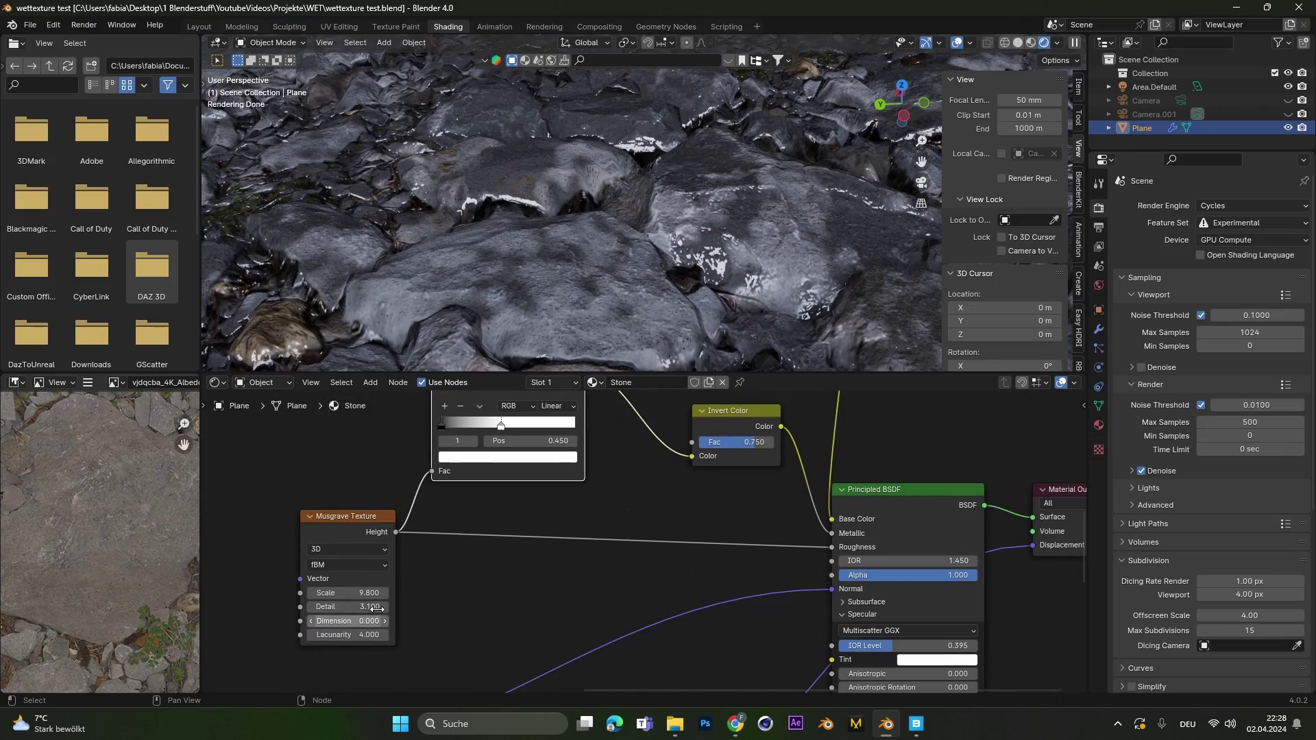
mouse_move(347, 593)
left_mouse_down()
mouse_move(388, 593)
mouse_move(342, 593)
mouse_move(356, 635)
mouse_move(339, 607)
left_mouse_up()
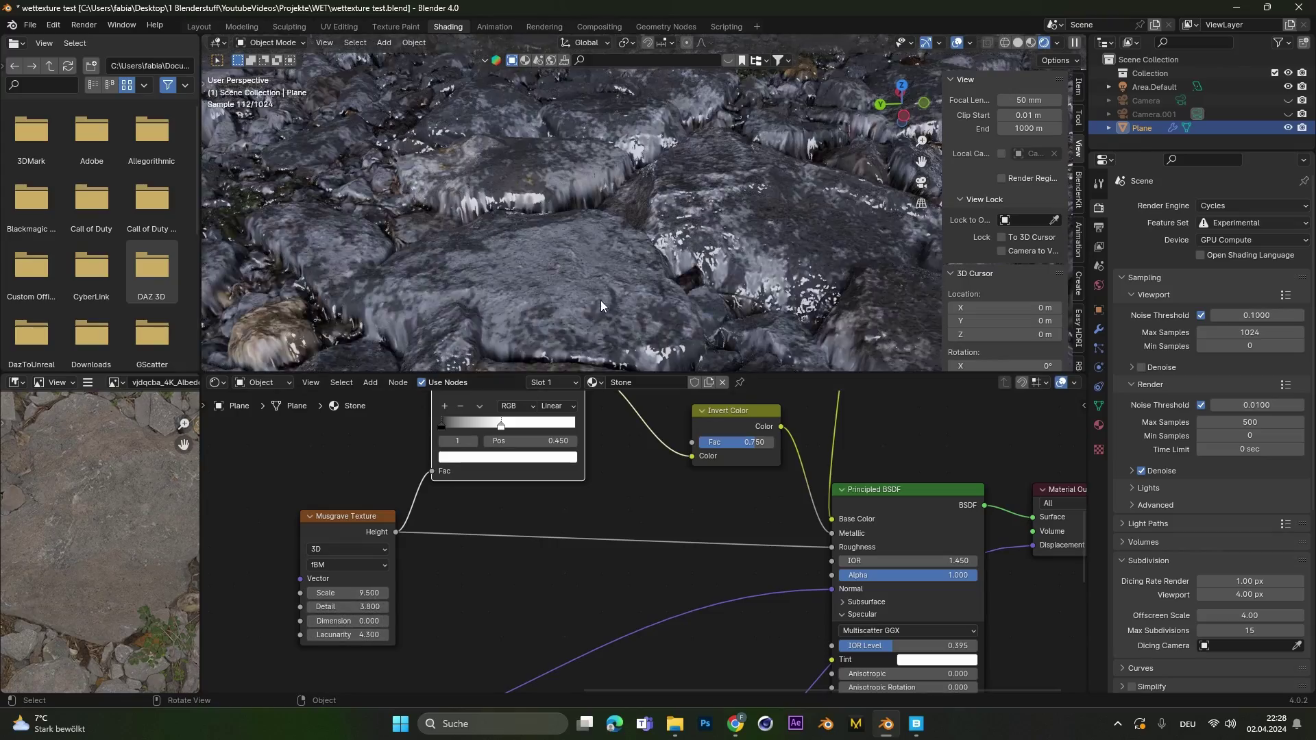
middle_click_drag(601, 300, 606, 233)
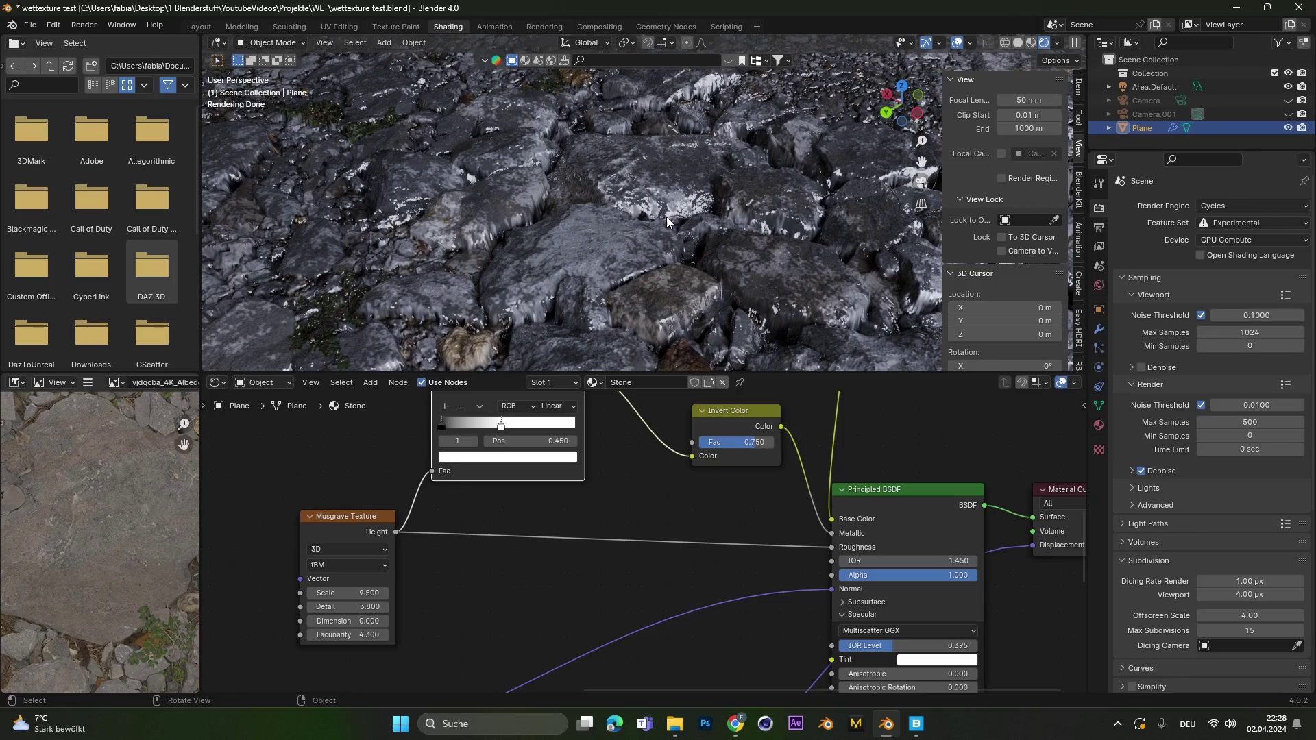
middle_click_drag(668, 218, 619, 227)
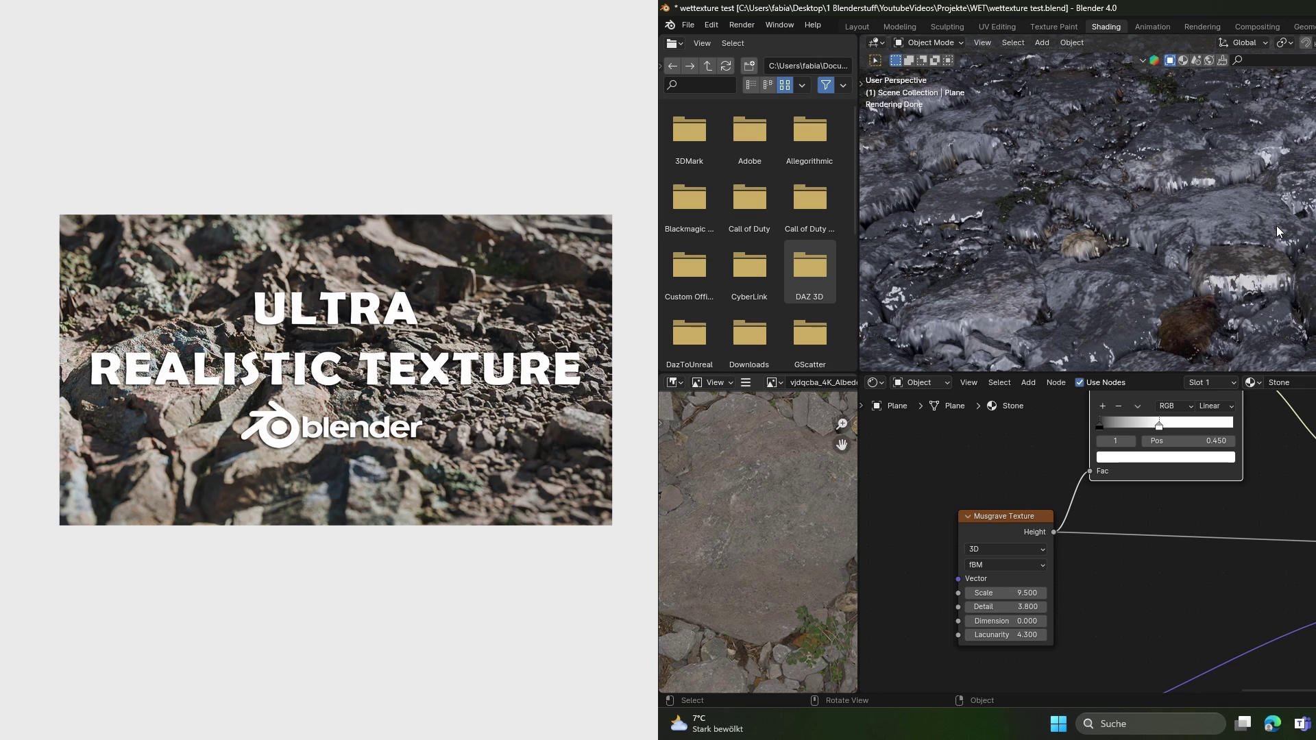
middle_click_drag(1277, 227, 1296, 275)
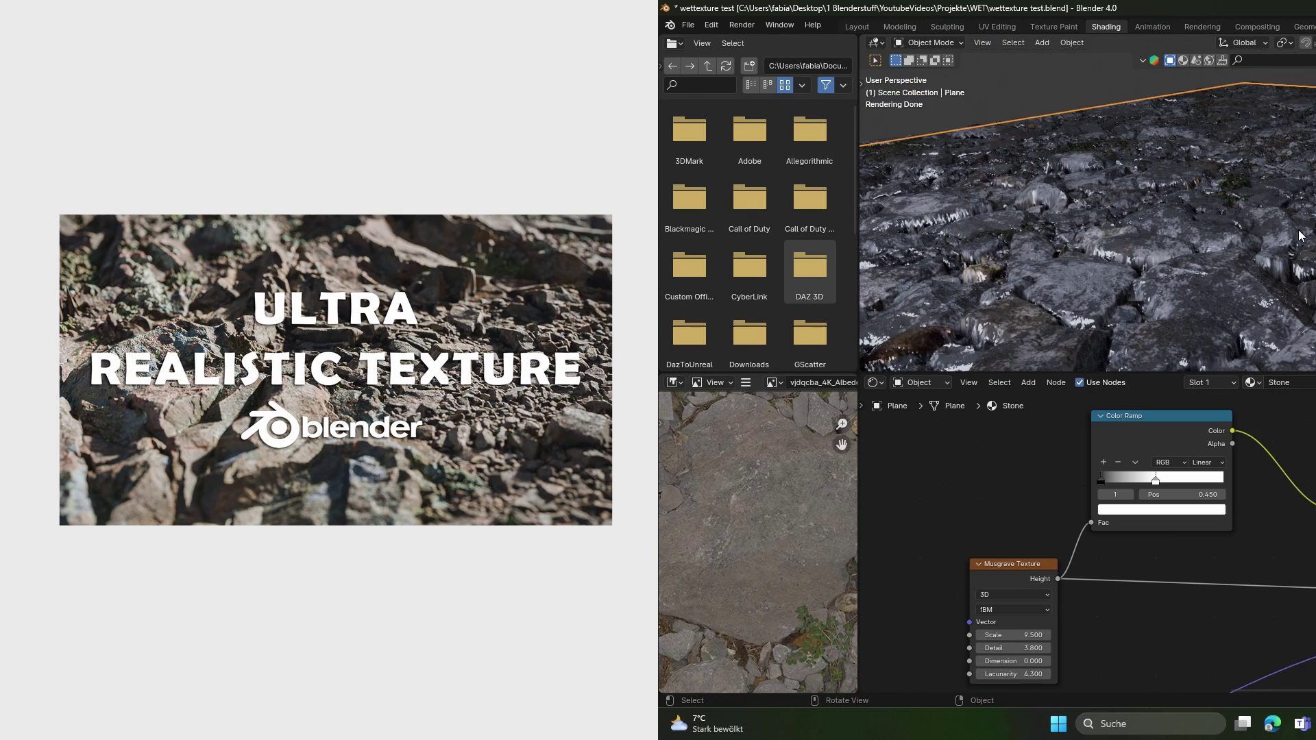